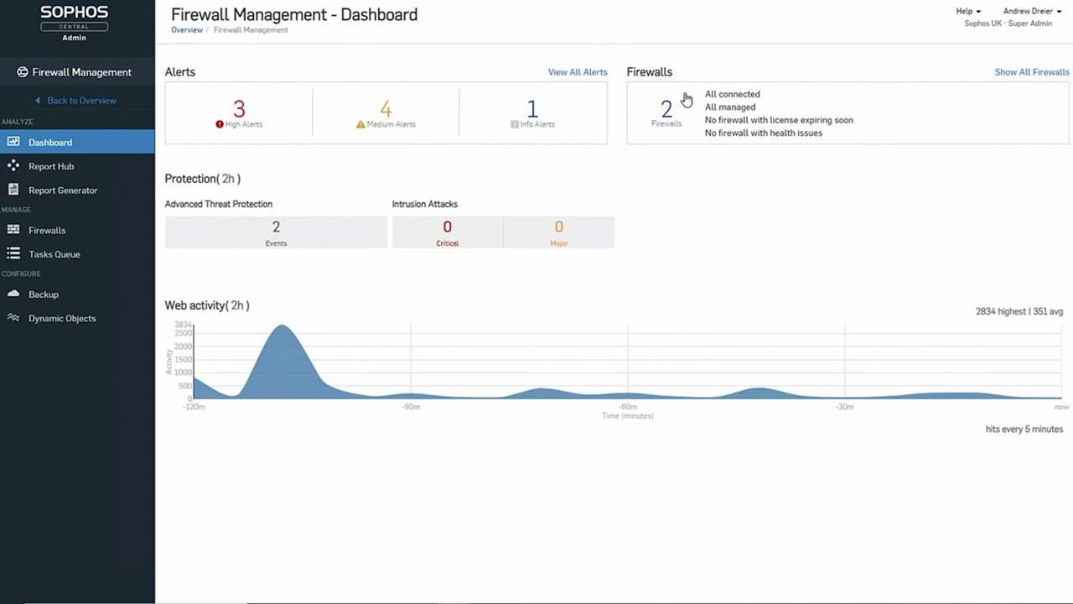
Manage the policy of the On Site Deployments firewall group and go to its Hosts and Services
{"action": "left_click", "coordinate": [667, 111]}
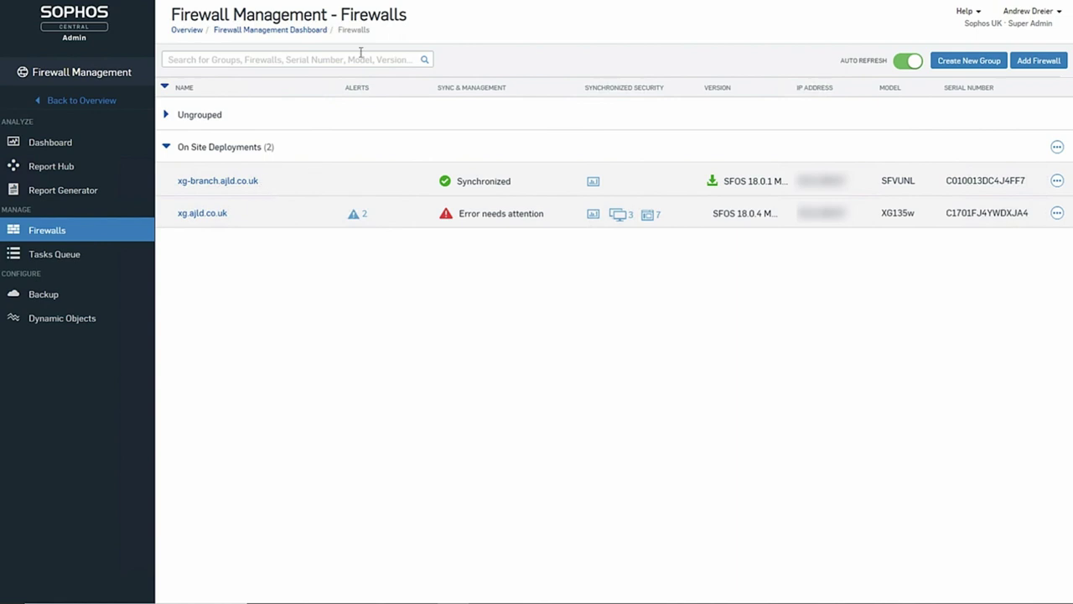
{"action": "left_click", "coordinate": [1057, 147]}
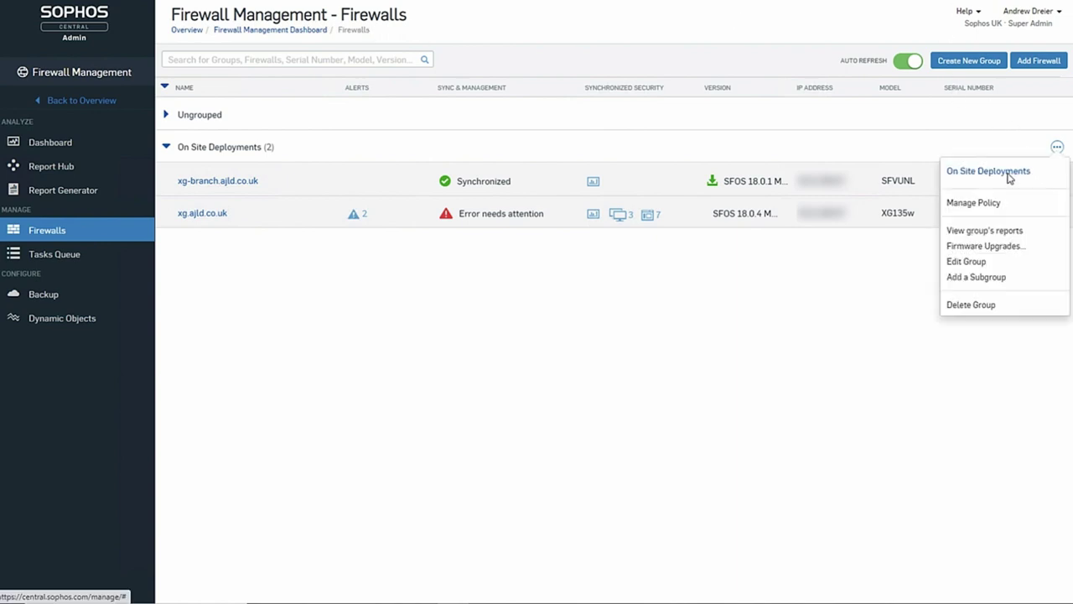
{"action": "left_click", "coordinate": [972, 202]}
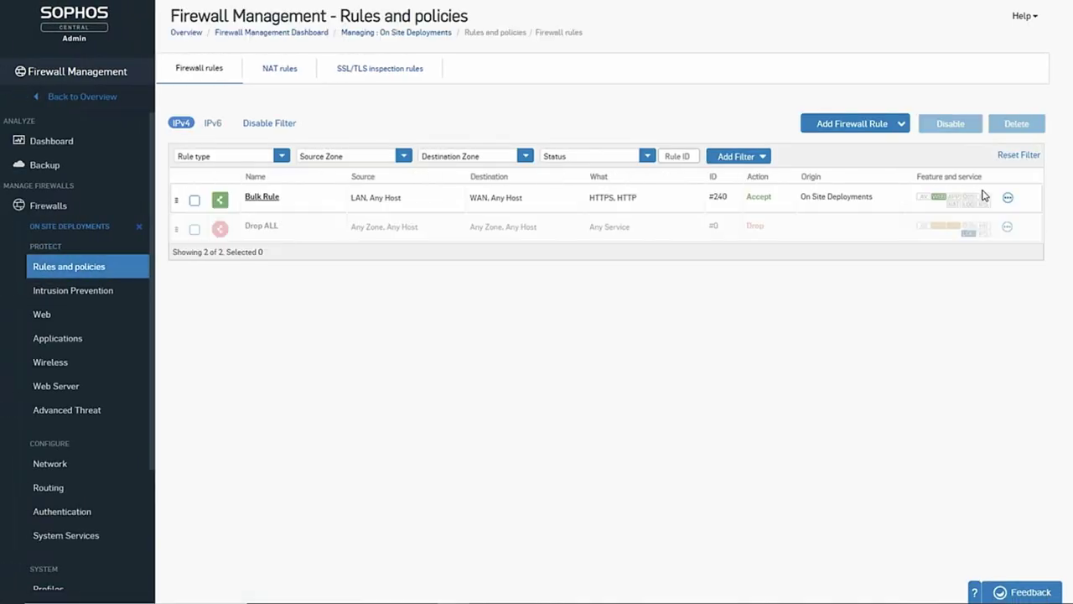
{"action": "mouse_move", "coordinate": [984, 196]}
{"action": "scroll", "coordinate": [97, 324], "scroll_direction": "down", "scroll_amount": 3}
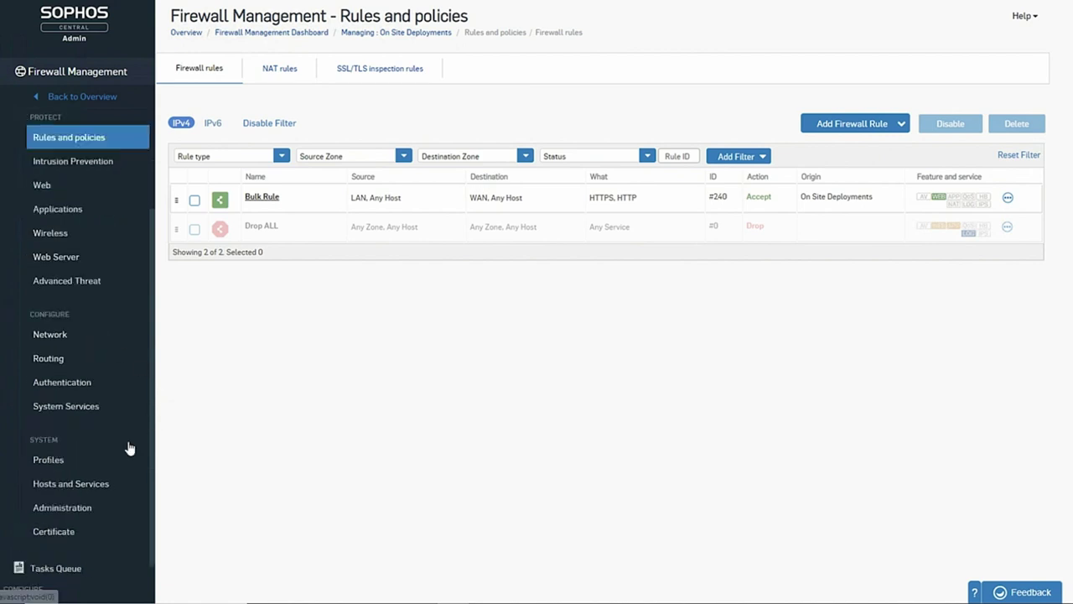
{"action": "left_click", "coordinate": [74, 486]}
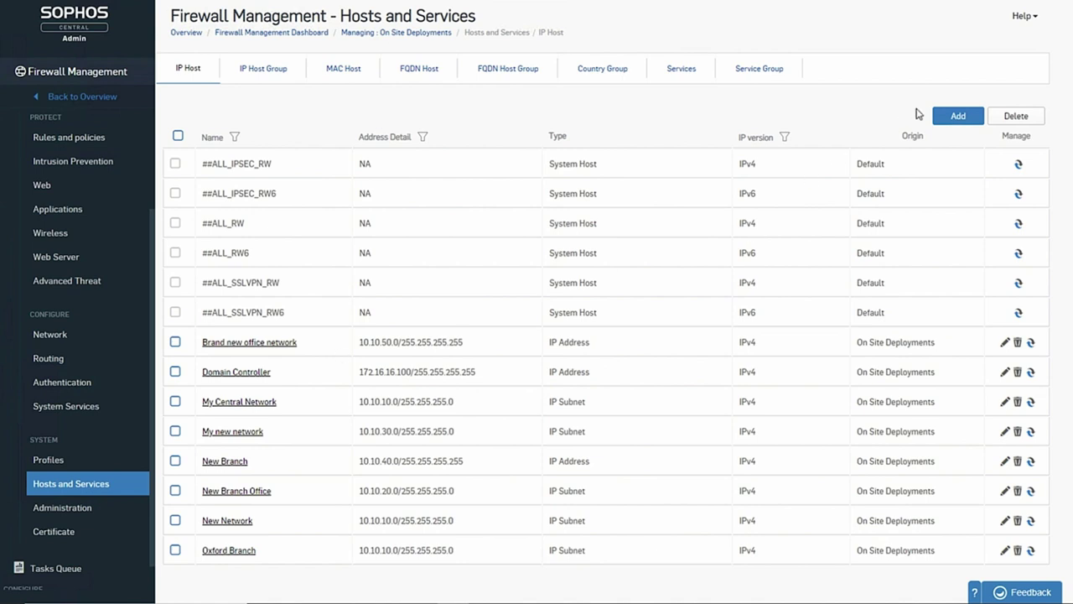
Add an IPv4 network host named New Network Objects with address 10.10.60.0 and subnet /24, and return to the firewall list
{"action": "left_click", "coordinate": [957, 116]}
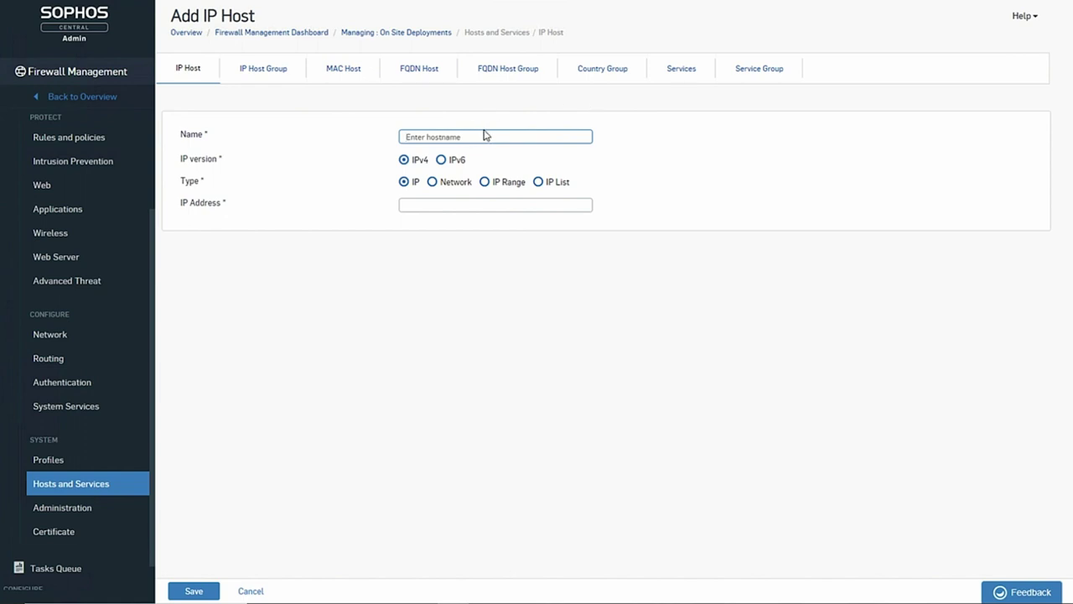
{"action": "type", "text": "Ne"}
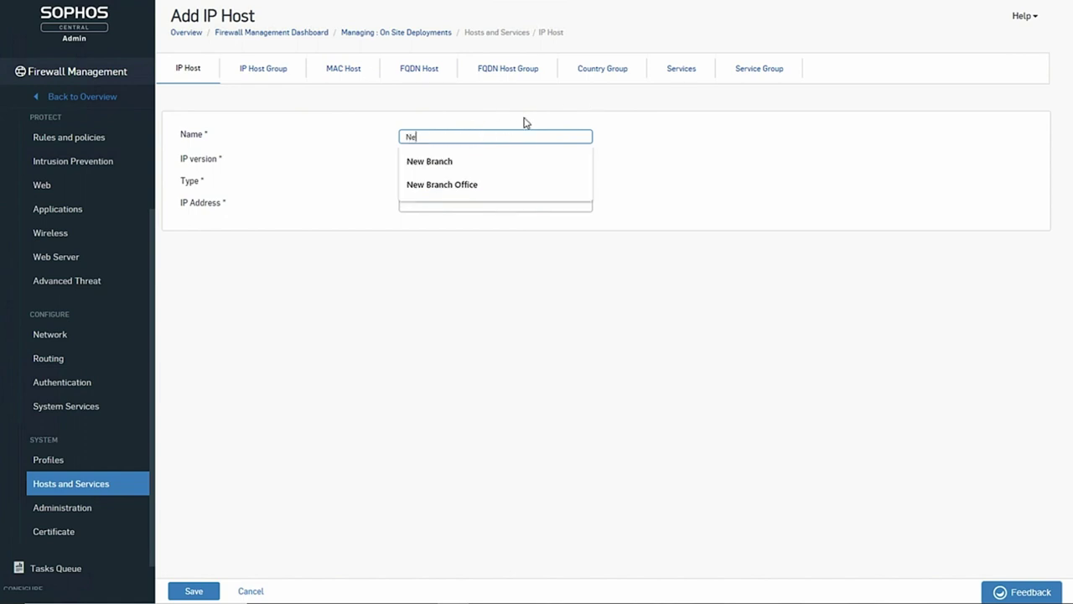
{"action": "type", "text": "w Networm"}
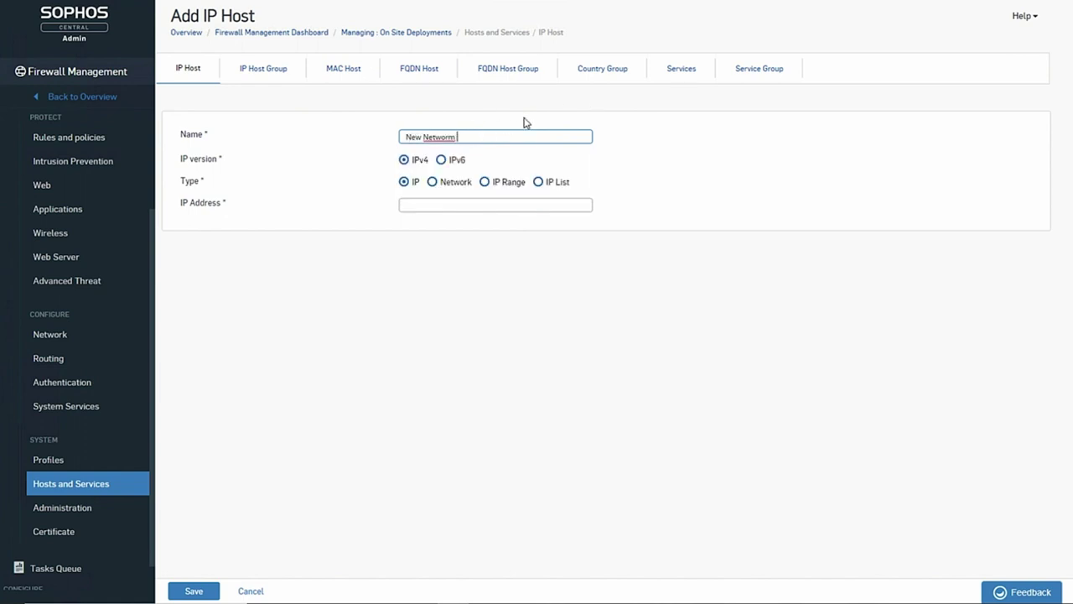
{"action": "type", "text": "k 0bjects"}
{"action": "left_click", "coordinate": [464, 204]}
{"action": "left_click", "coordinate": [432, 182]}
{"action": "left_click", "coordinate": [435, 204]}
{"action": "type", "text": "10.10"}
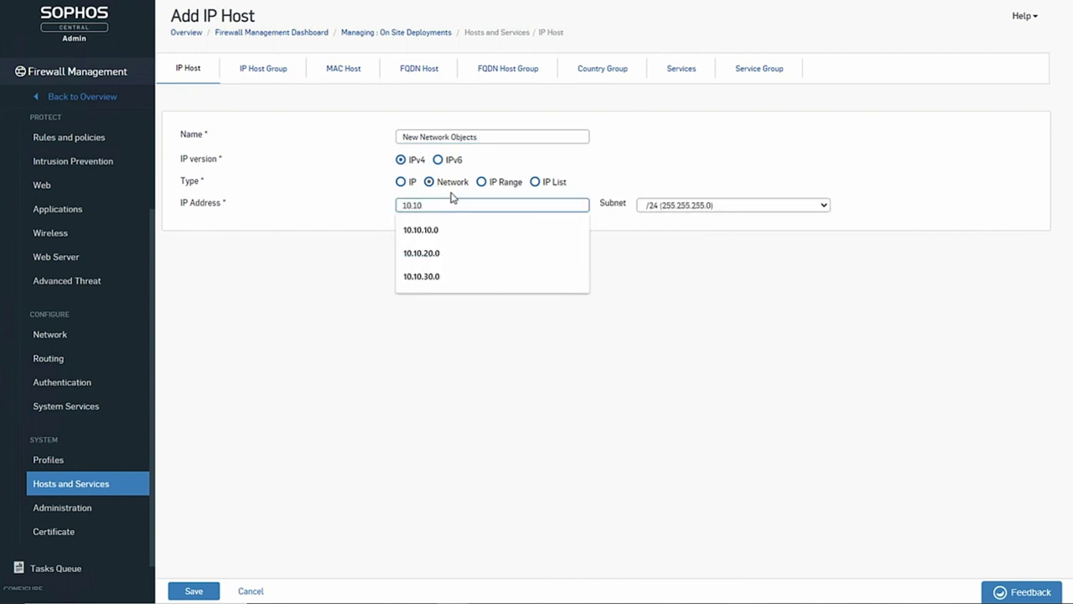
{"action": "type", "text": ".60.0"}
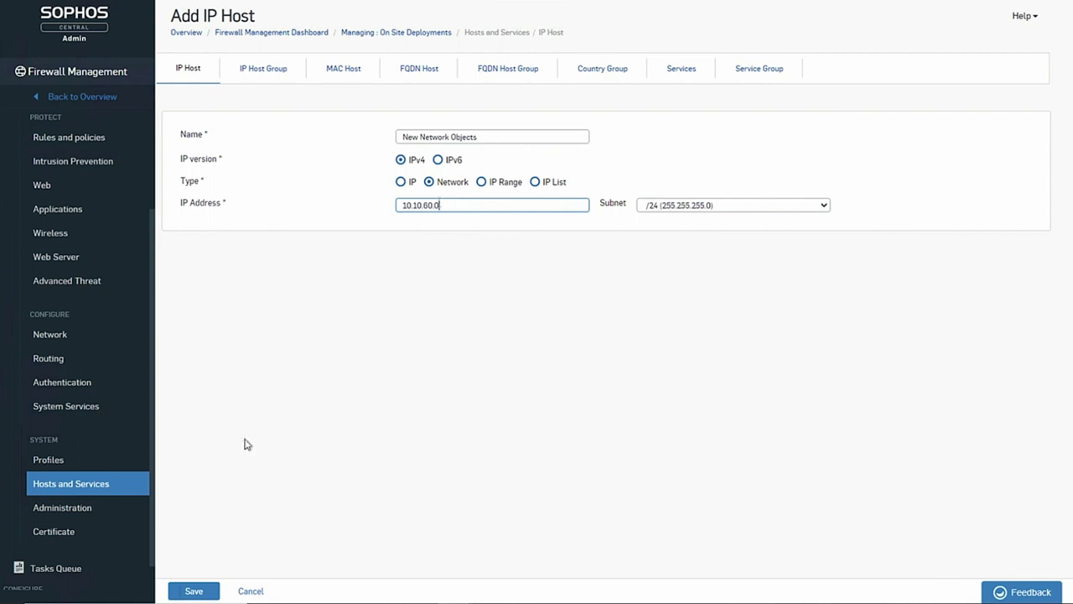
{"action": "left_click", "coordinate": [195, 588]}
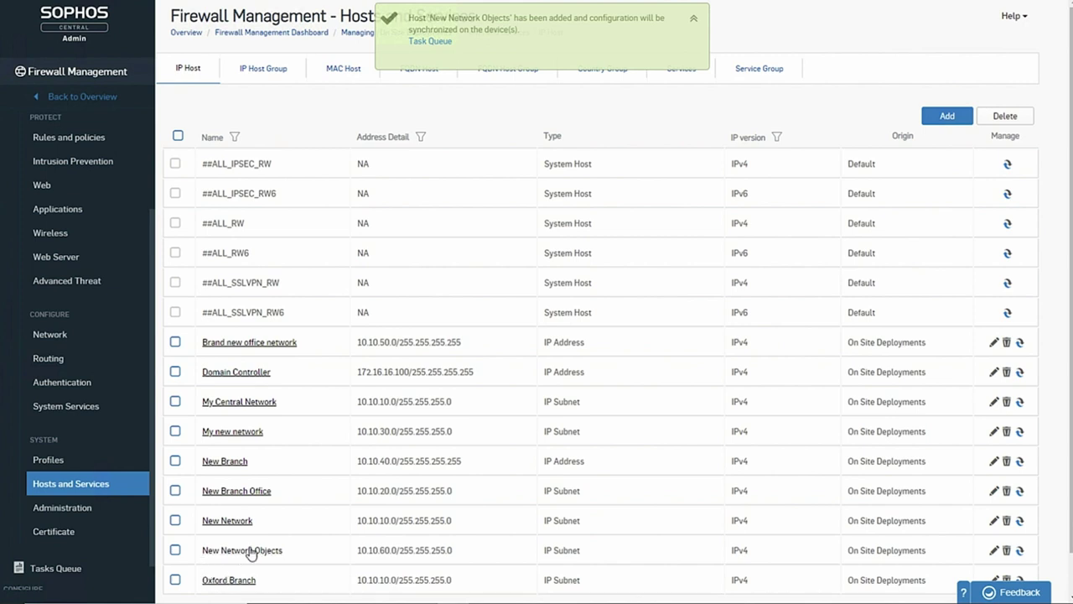
{"action": "scroll", "coordinate": [103, 216], "scroll_direction": "up", "scroll_amount": 3}
{"action": "left_click", "coordinate": [139, 233]}
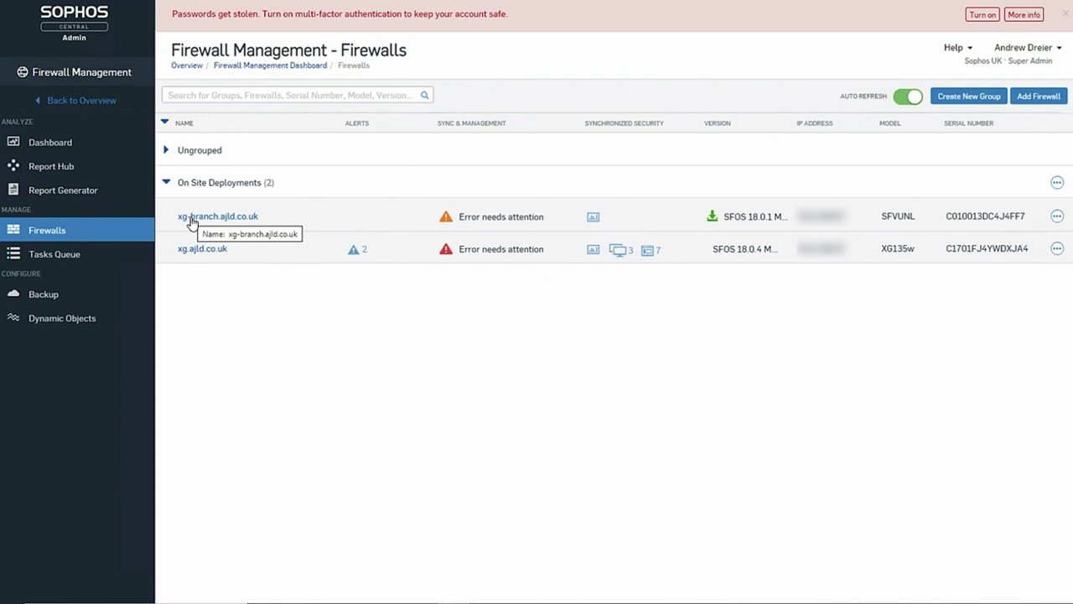
Generate a Bandwidth usage report for the first firewall in the On Site Deployments group
{"action": "left_click", "coordinate": [72, 192]}
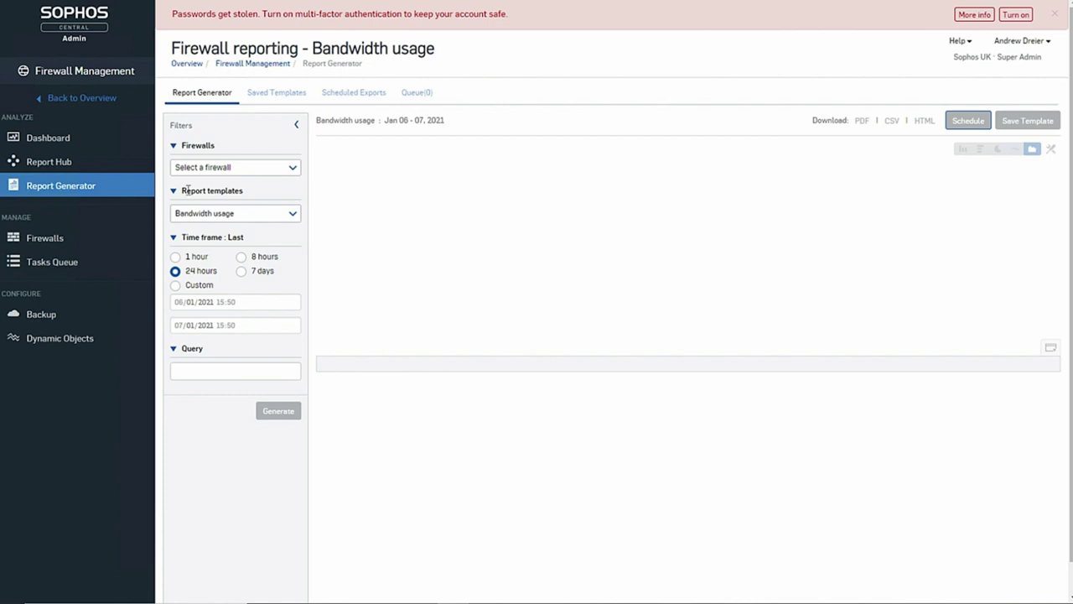
{"action": "left_click", "coordinate": [219, 172]}
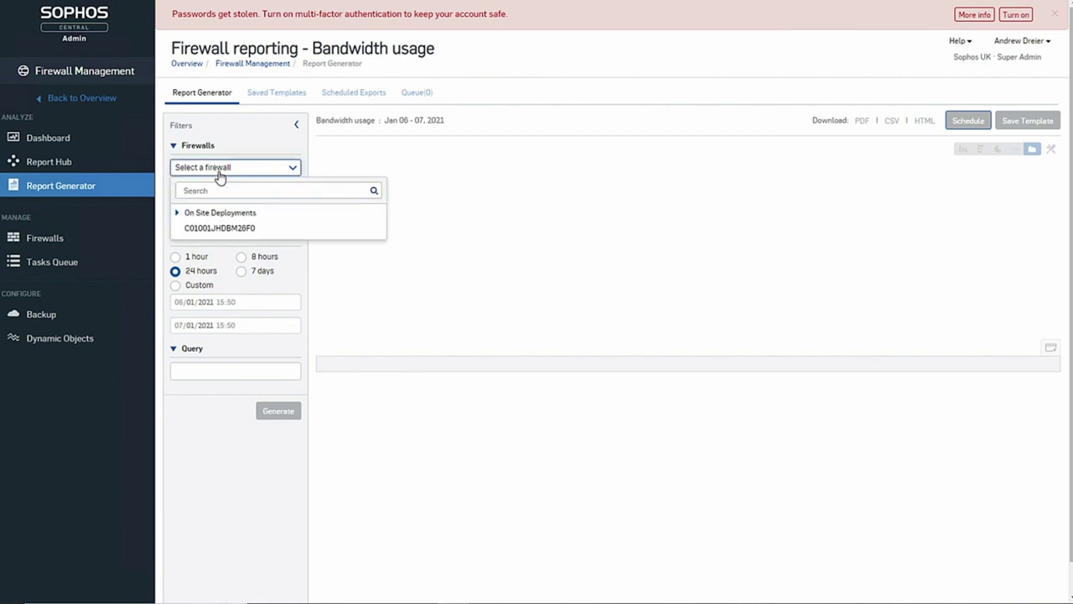
{"action": "left_click", "coordinate": [177, 214]}
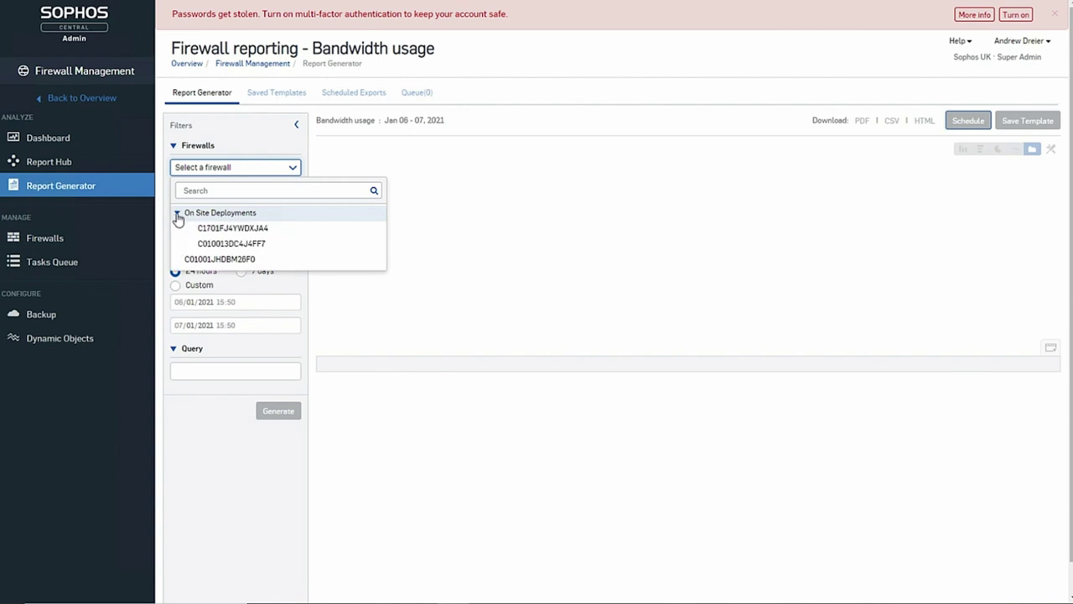
{"action": "left_click", "coordinate": [223, 234]}
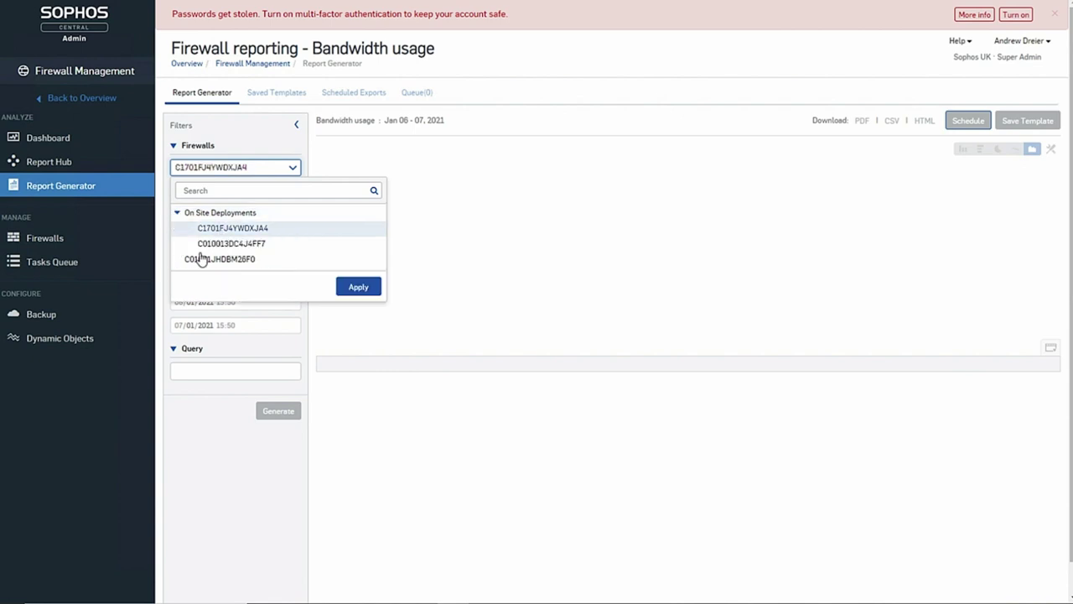
{"action": "left_click", "coordinate": [366, 288]}
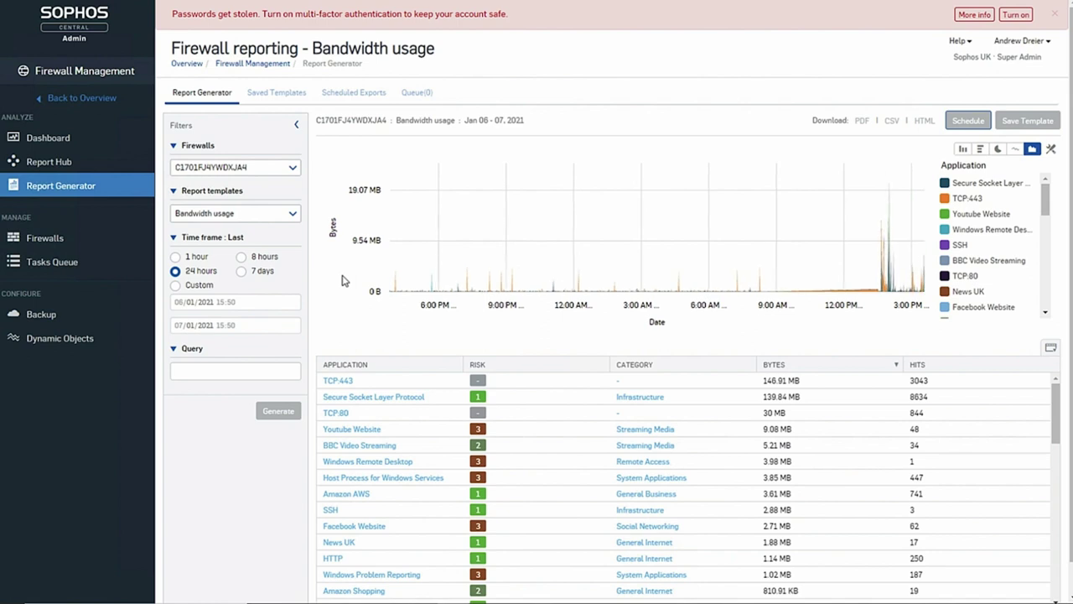
Switch the firewall report to the Web usage template
{"action": "left_click", "coordinate": [220, 215]}
{"action": "scroll", "coordinate": [290, 331], "scroll_direction": "down", "scroll_amount": 2}
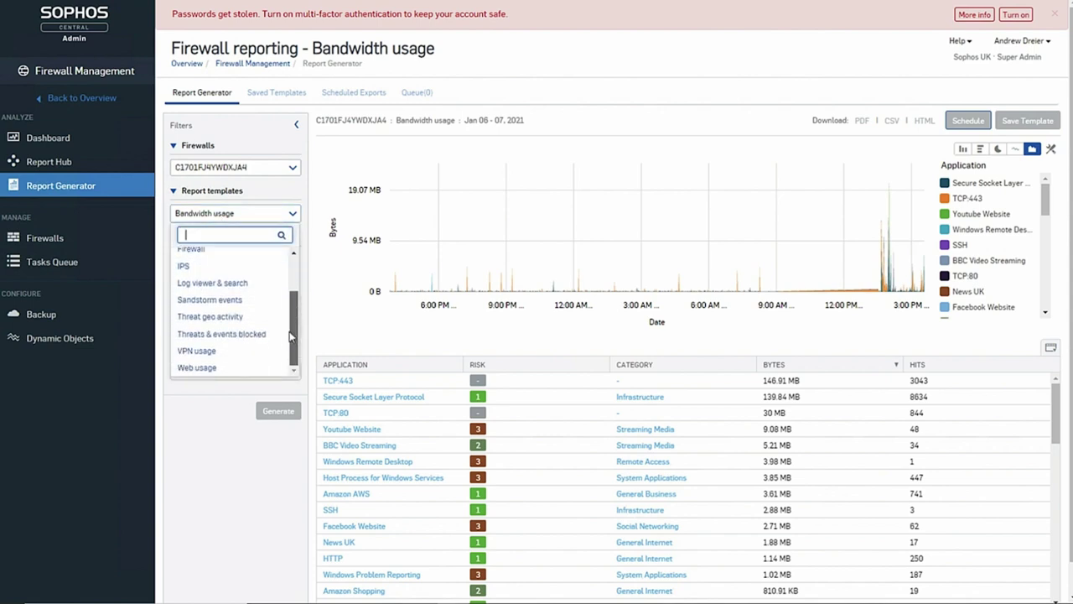
{"action": "left_click", "coordinate": [201, 370]}
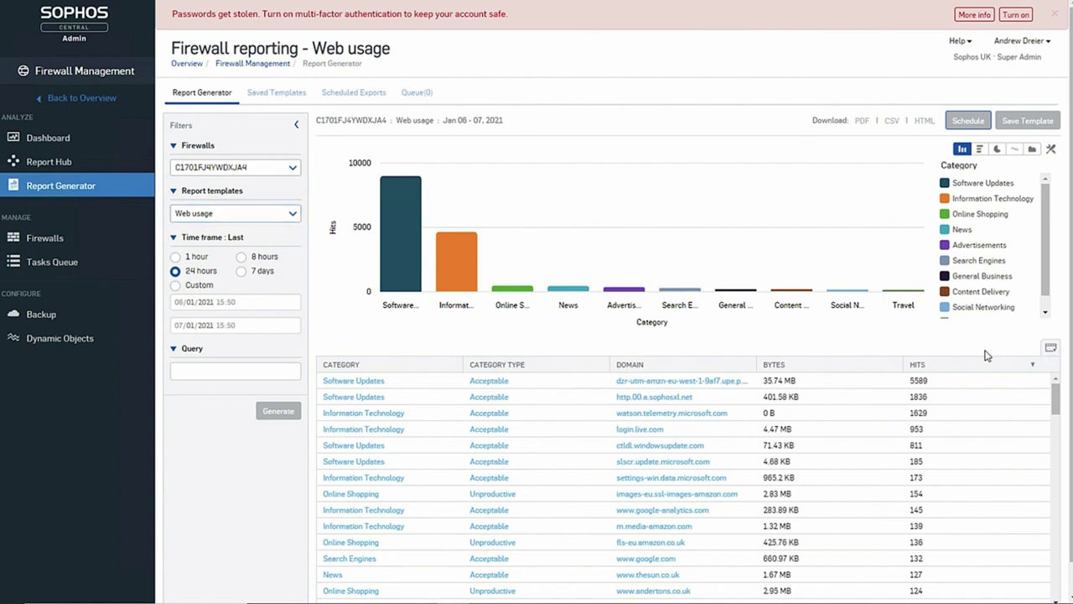
Add the Date and User columns to the Web usage report and regenerate it filtered by the user in the first row
{"action": "left_click", "coordinate": [1050, 347]}
{"action": "left_click", "coordinate": [595, 287]}
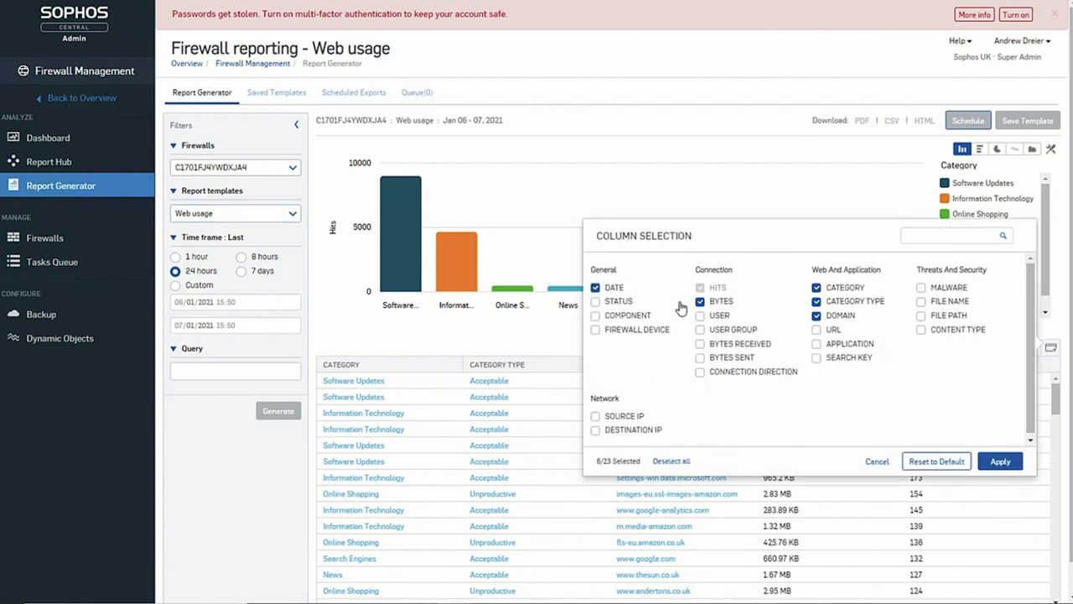
{"action": "left_click", "coordinate": [1000, 461]}
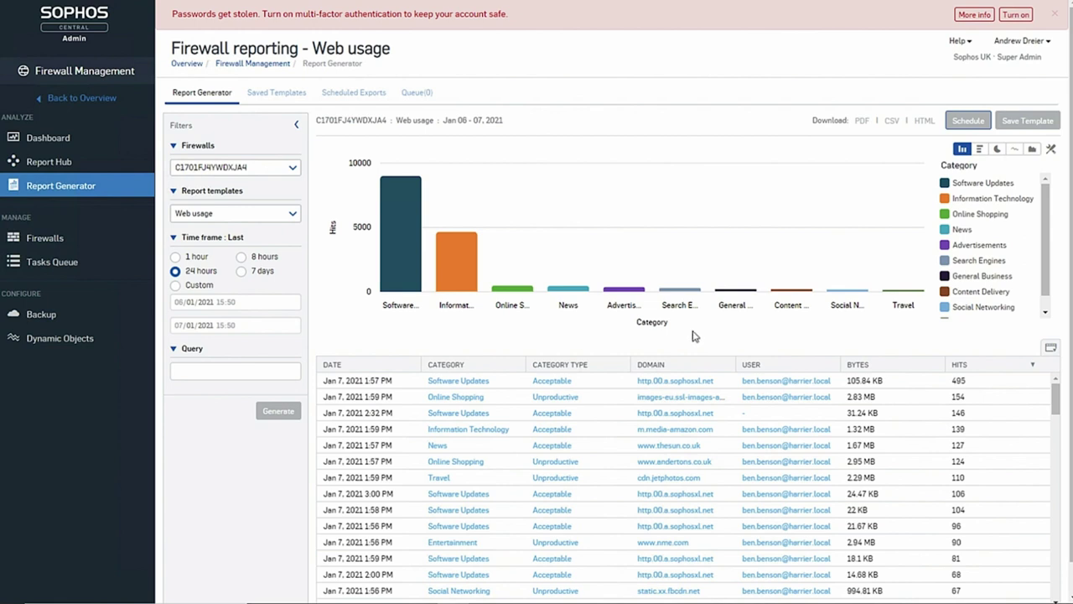
{"action": "left_click", "coordinate": [765, 386]}
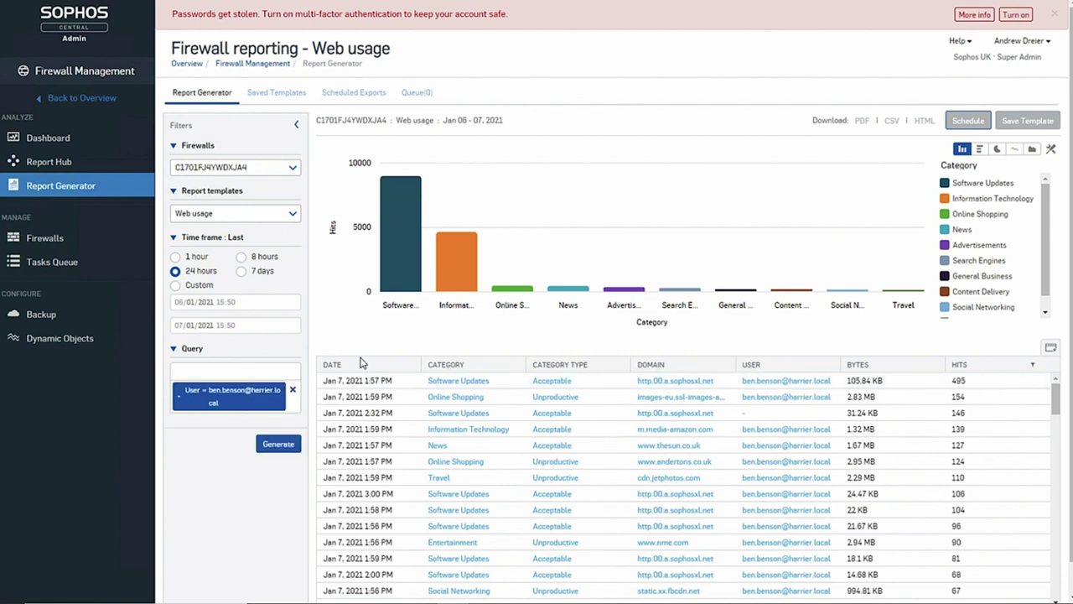
{"action": "left_click", "coordinate": [281, 443]}
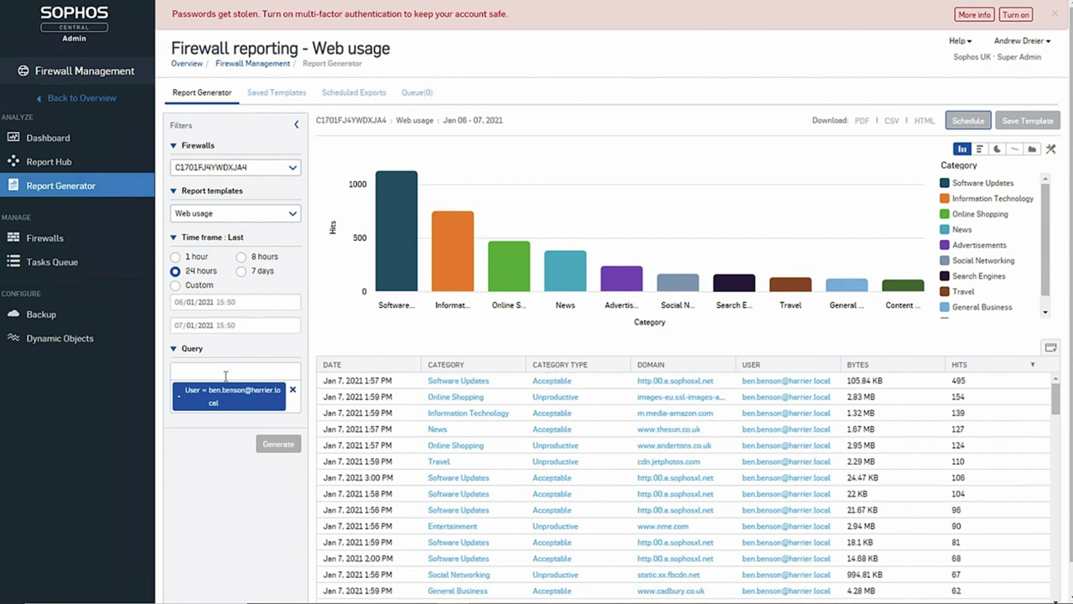
Open the control center of the xg.ajld.co.uk firewall and examine its interface and gateway connection details
{"action": "left_click", "coordinate": [42, 241]}
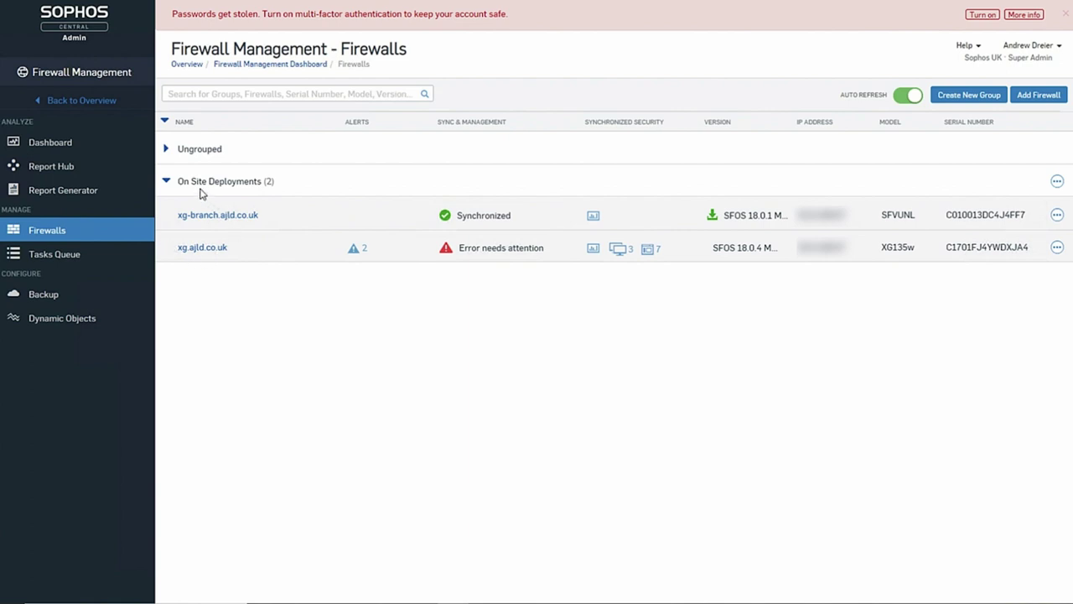
{"action": "left_click", "coordinate": [201, 249]}
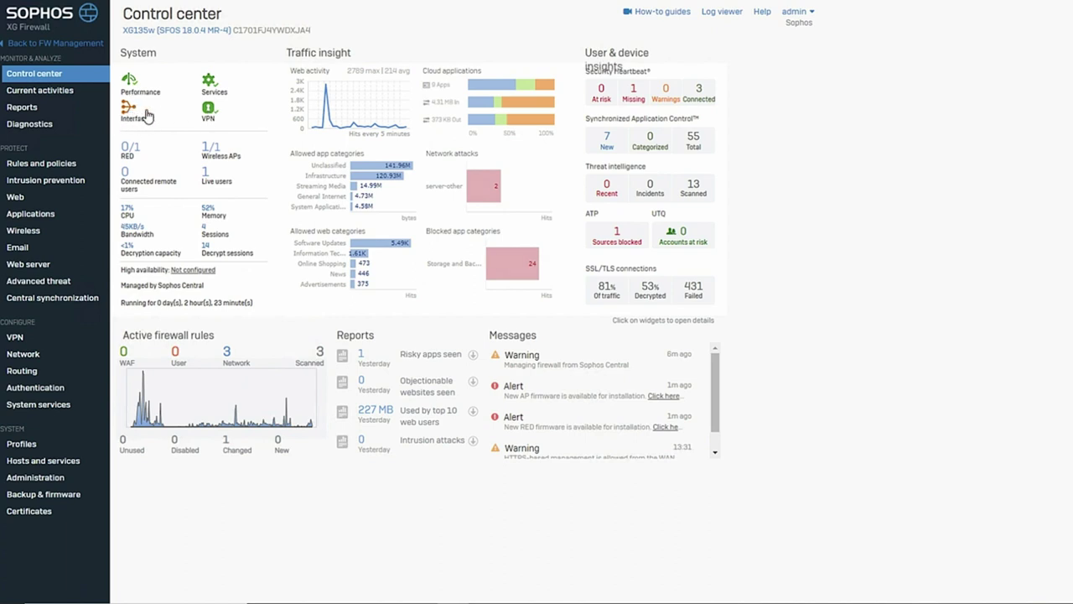
{"action": "left_click", "coordinate": [133, 110]}
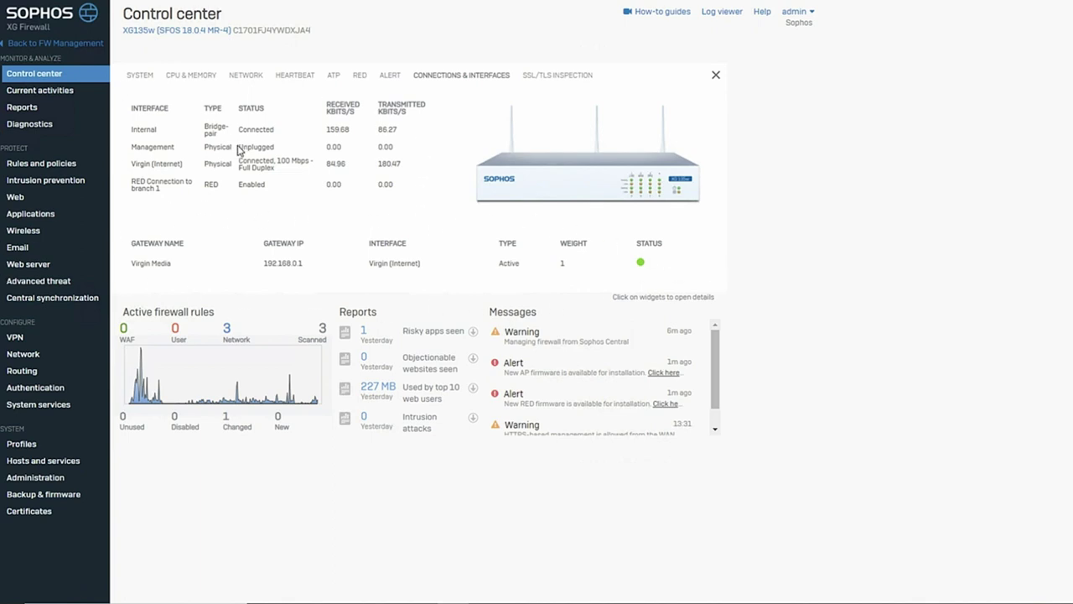
{"action": "left_click_drag", "start_coordinate": [240, 146], "coordinate": [276, 150]}
{"action": "left_click", "coordinate": [715, 75]}
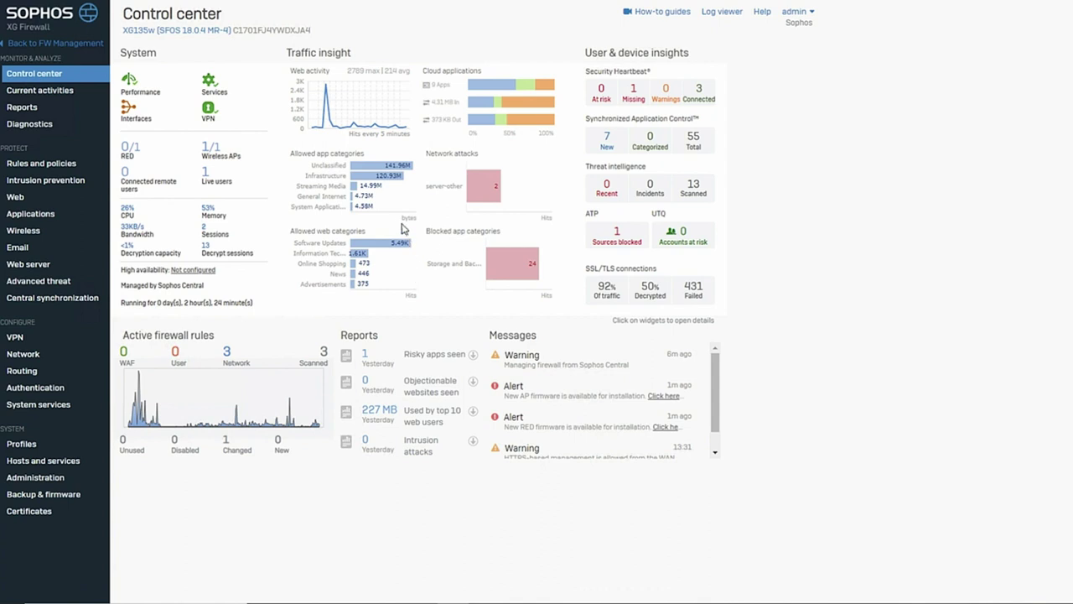
View the report for the Online Shopping web category and return to the control center
{"action": "left_click", "coordinate": [355, 266]}
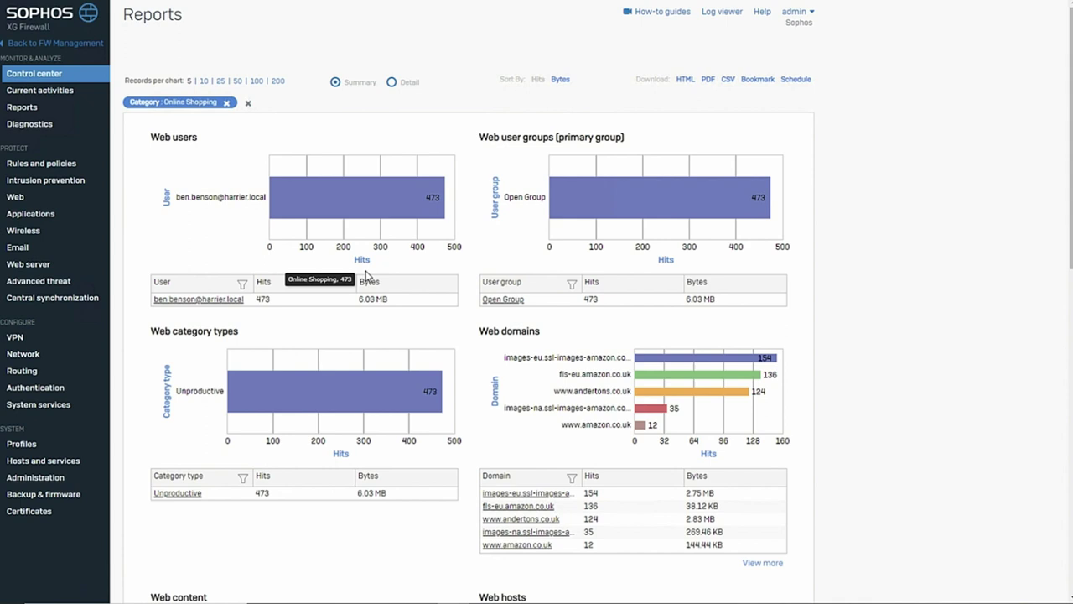
{"action": "left_click", "coordinate": [65, 90]}
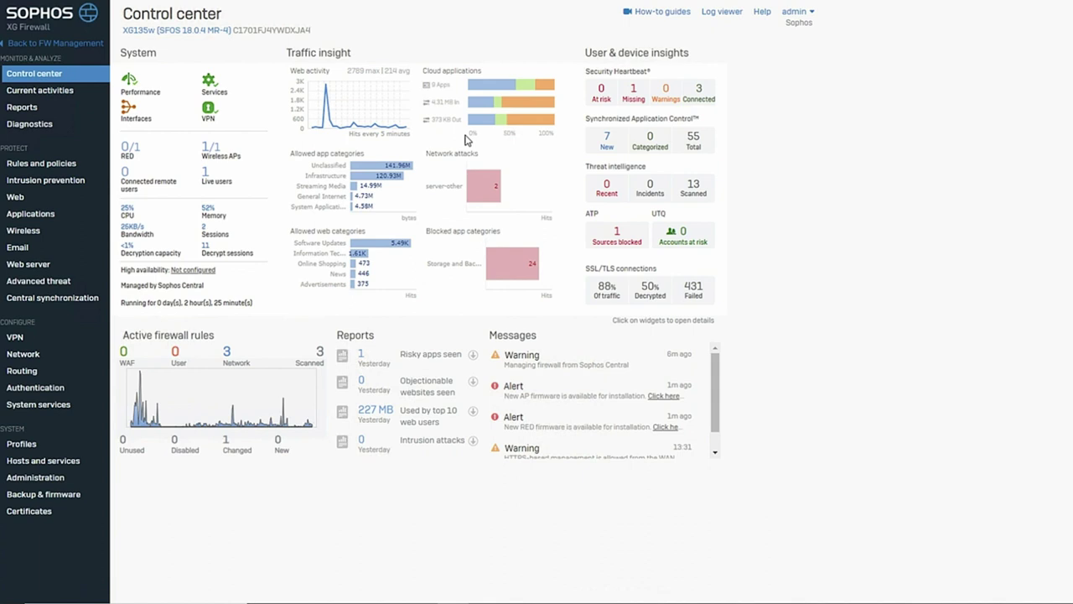
Open the cloud applications list from the control center and show all classifications
{"action": "left_click", "coordinate": [515, 104]}
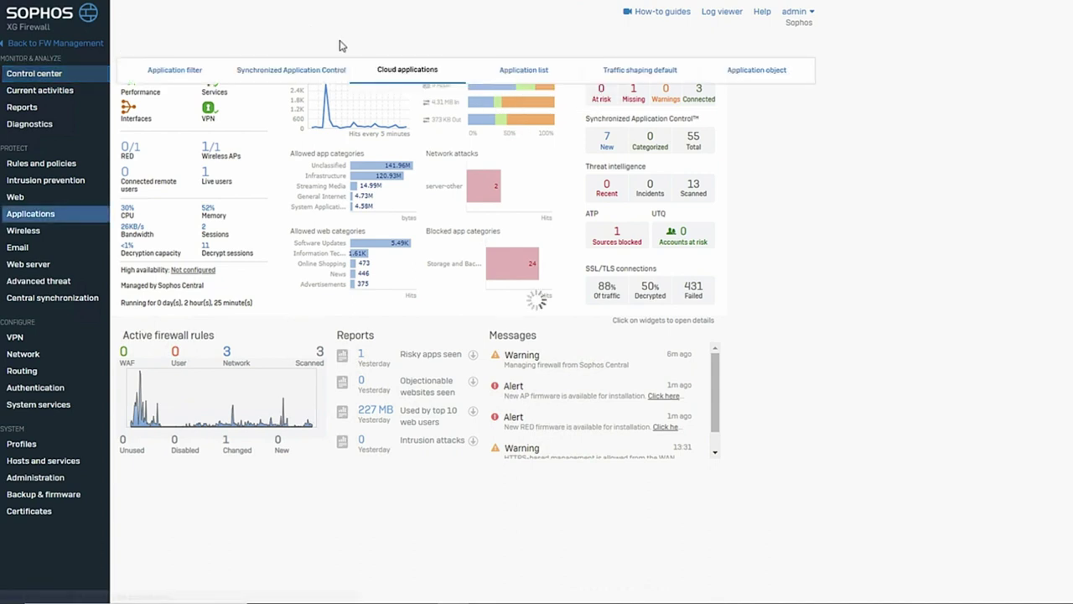
{"action": "left_click", "coordinate": [315, 110]}
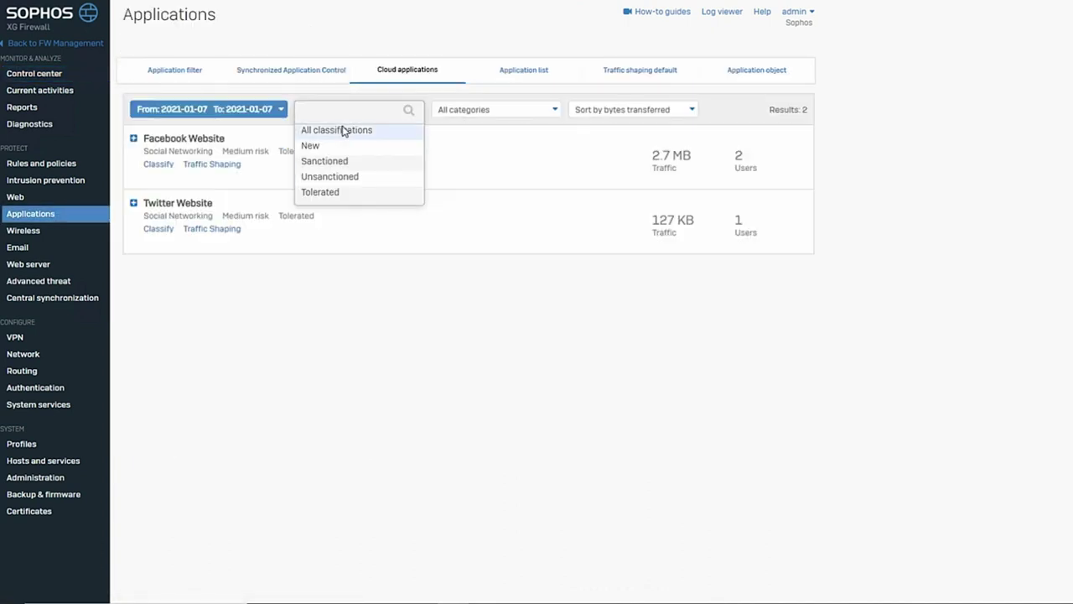
{"action": "left_click", "coordinate": [342, 129]}
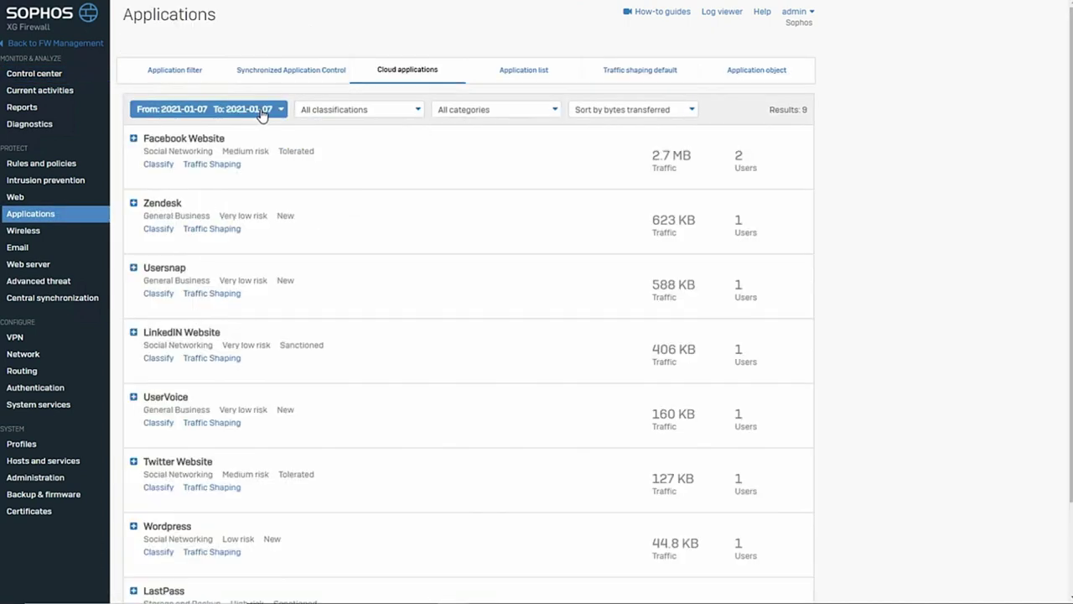
Set the cloud applications list's start date to 2020-09-01 and expand the user details of OneDrive Base
{"action": "left_click", "coordinate": [257, 113]}
{"action": "left_click", "coordinate": [176, 191]}
{"action": "left_click", "coordinate": [176, 190]}
{"action": "left_click", "coordinate": [176, 190]}
{"action": "left_click", "coordinate": [176, 190]}
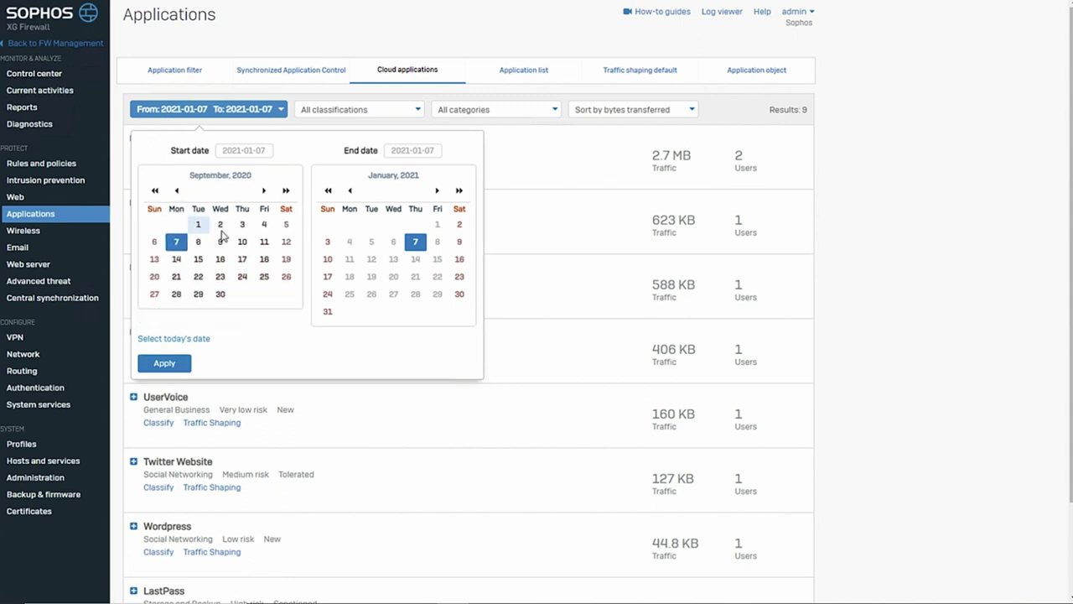
{"action": "left_click", "coordinate": [198, 224]}
{"action": "left_click", "coordinate": [164, 364]}
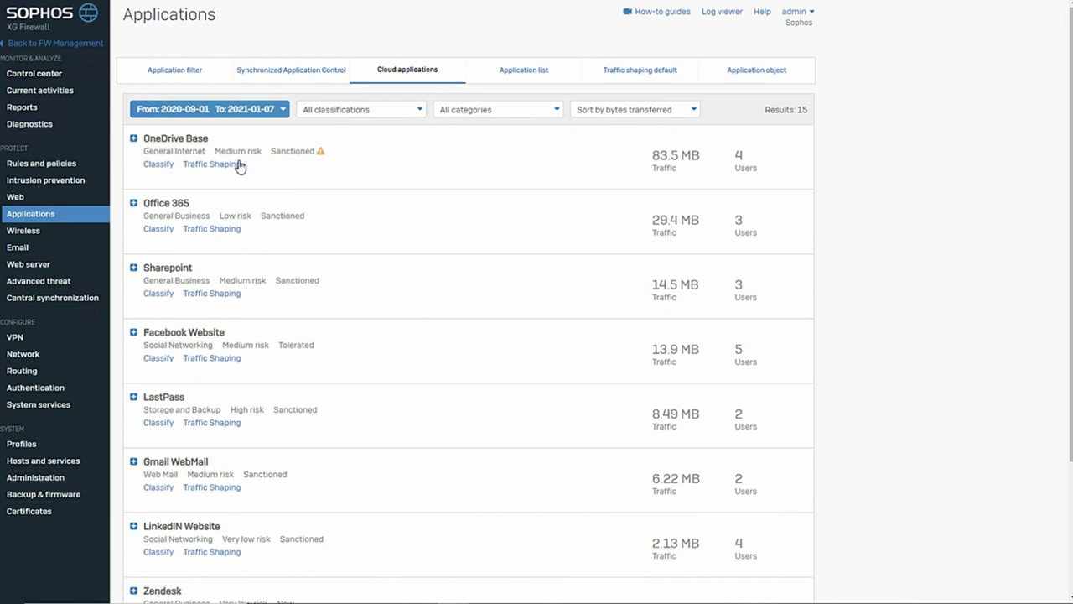
{"action": "left_click", "coordinate": [189, 148]}
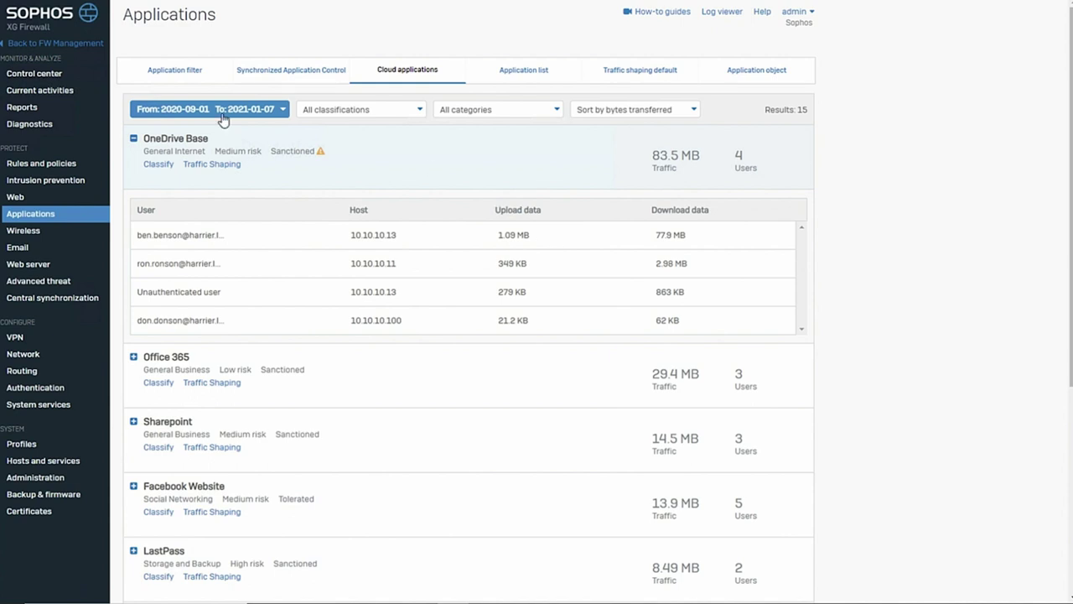
Collapse the OneDrive Base user details and return to the control center
{"action": "left_click", "coordinate": [133, 138]}
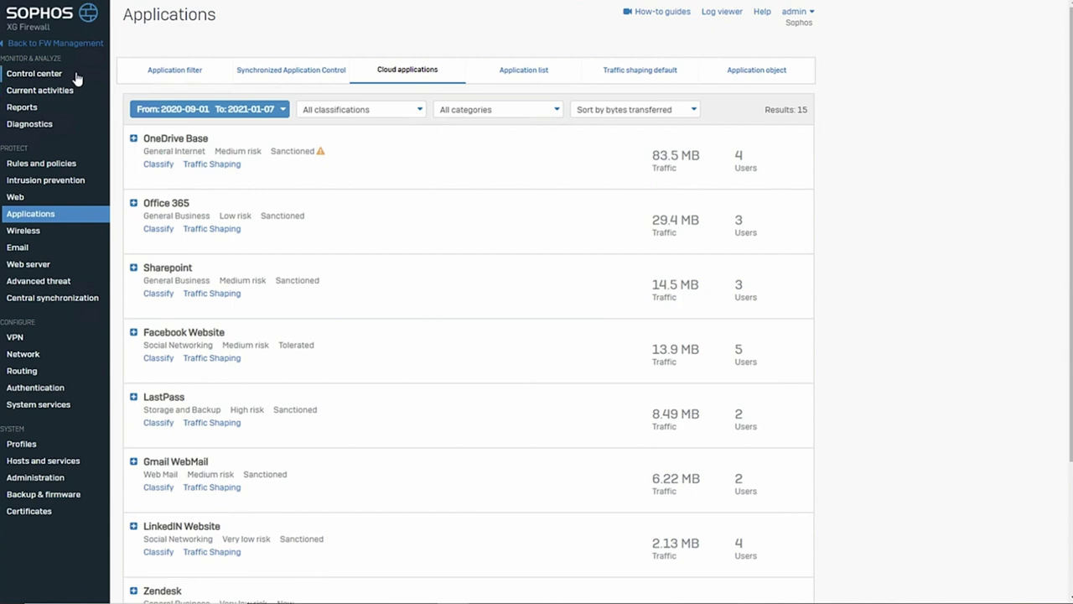
{"action": "left_click", "coordinate": [76, 73]}
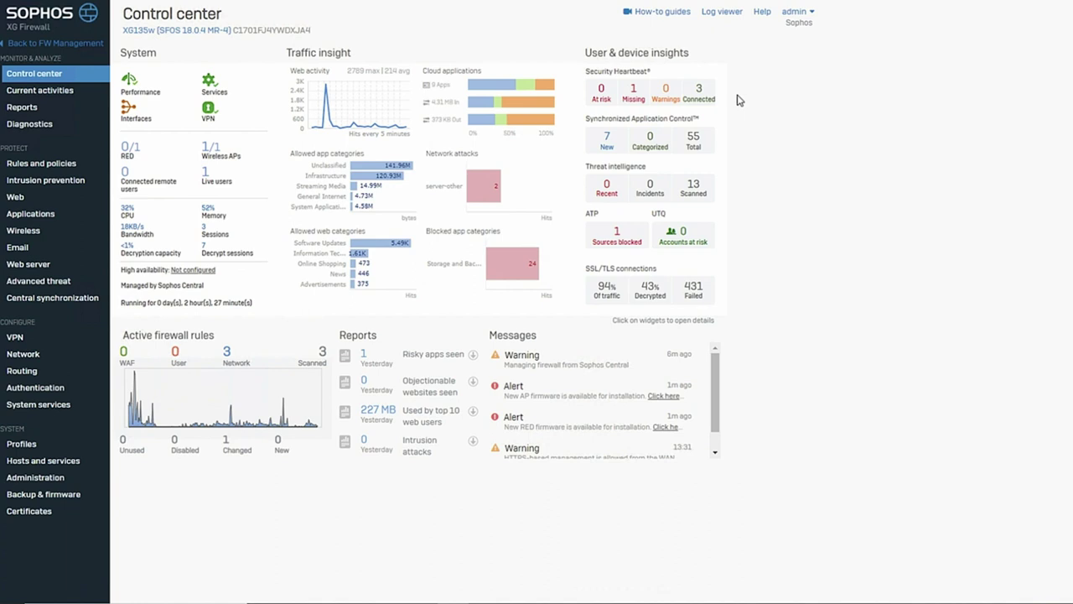
Switch to the Windows 10 Client 2 virtual machine and sign in with the account password
{"action": "mouse_move", "coordinate": [443, 597]}
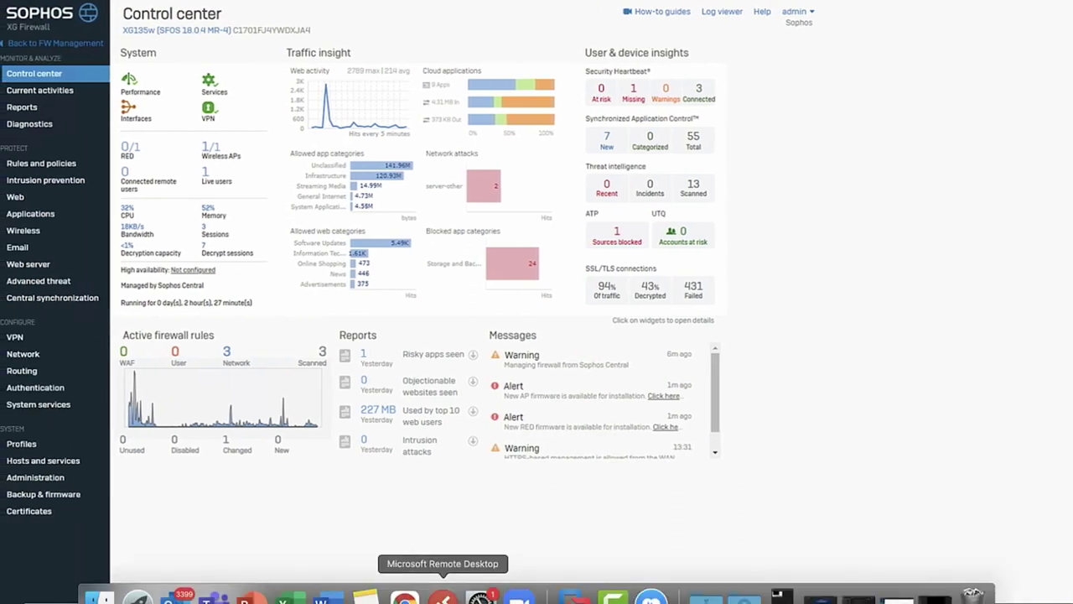
{"action": "left_click", "coordinate": [423, 579]}
{"action": "left_click", "coordinate": [422, 206]}
{"action": "type", "text": "•••••••"}
{"action": "key", "text": "Return"}
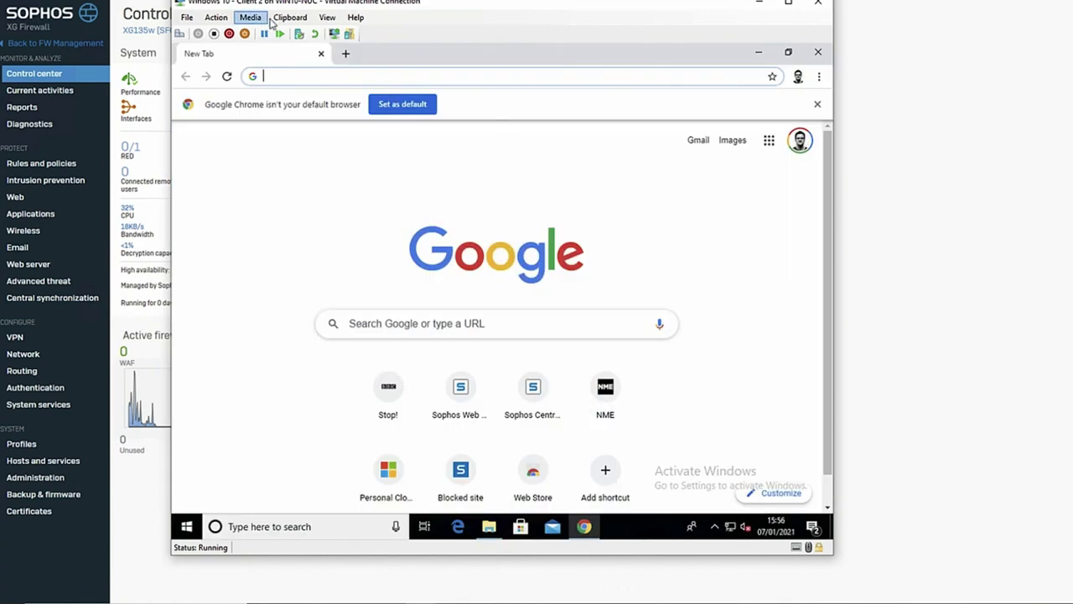
Load bbc.co.uk in the virtual machine's browser, and open sophostest.com in the same tab
{"action": "type", "text": "bbc.co.uk"}
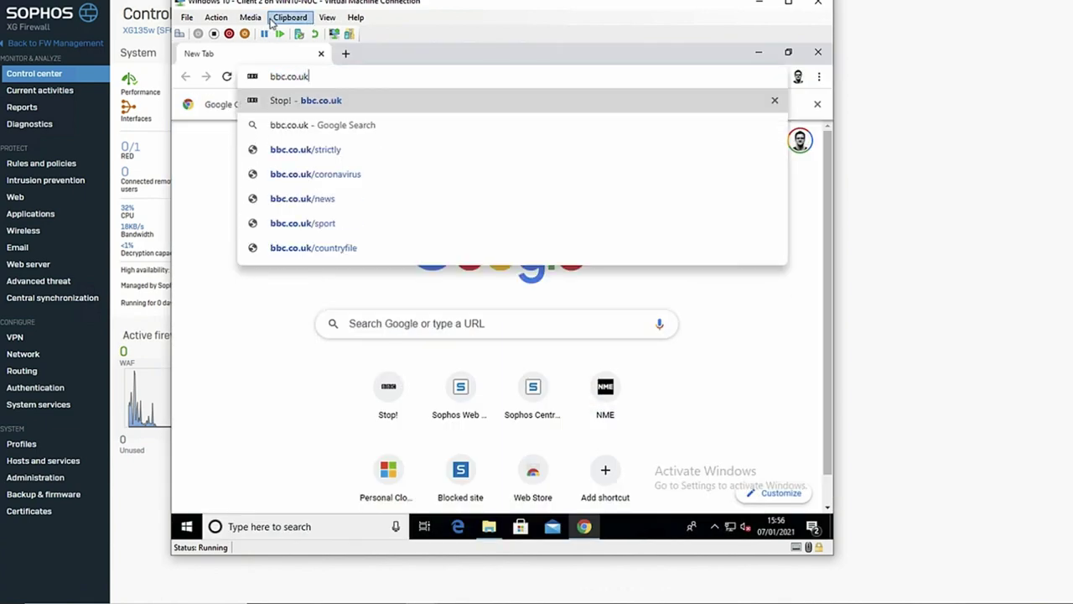
{"action": "key", "text": "Return"}
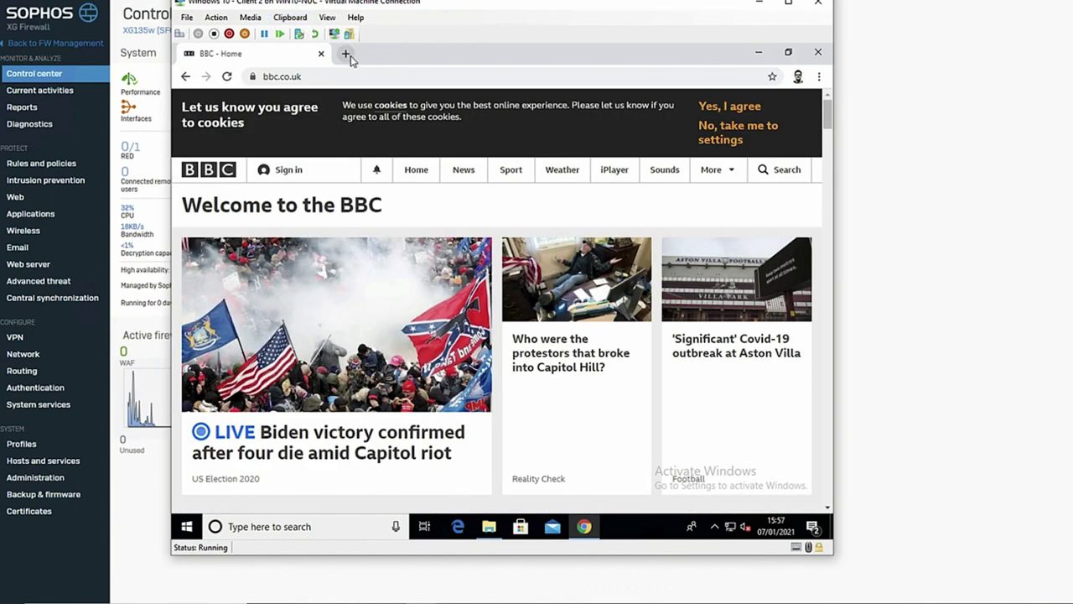
{"action": "left_click", "coordinate": [299, 76]}
{"action": "type", "text": "sophostest"}
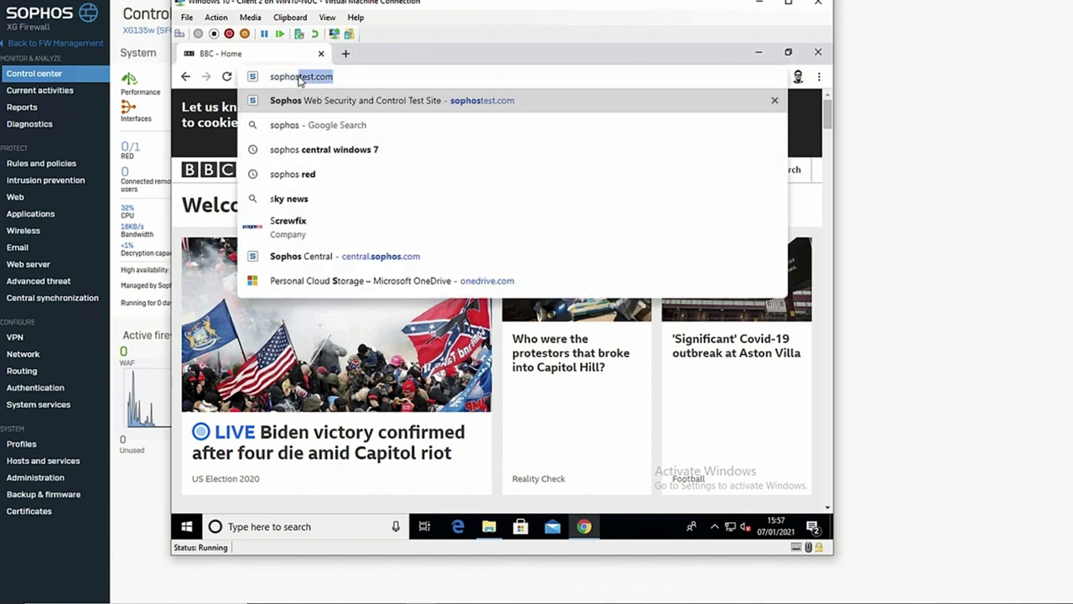
{"action": "type", "text": ".com"}
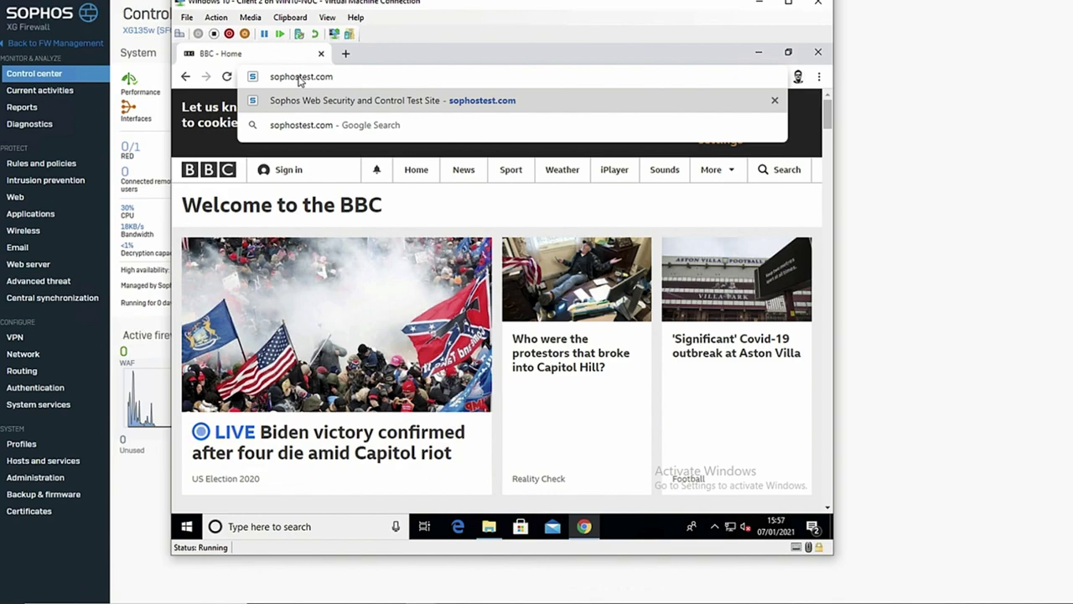
{"action": "key", "text": "Return"}
Open the Call Home category test page from the Sophos test site's category list
{"action": "scroll", "coordinate": [352, 192], "scroll_direction": "down", "scroll_amount": 6}
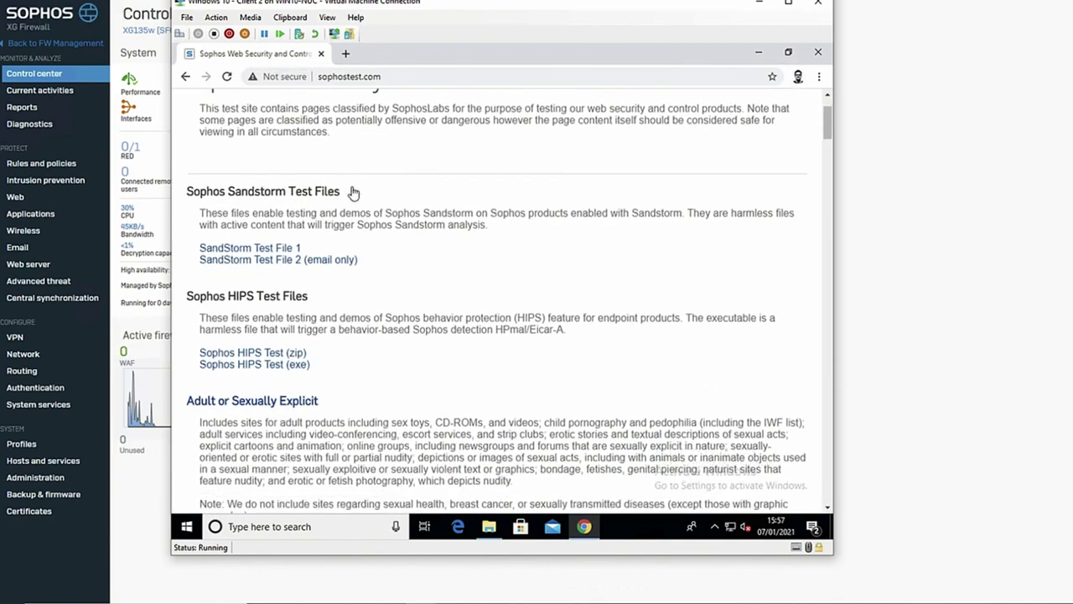
{"action": "scroll", "coordinate": [352, 192], "scroll_direction": "down", "scroll_amount": 5}
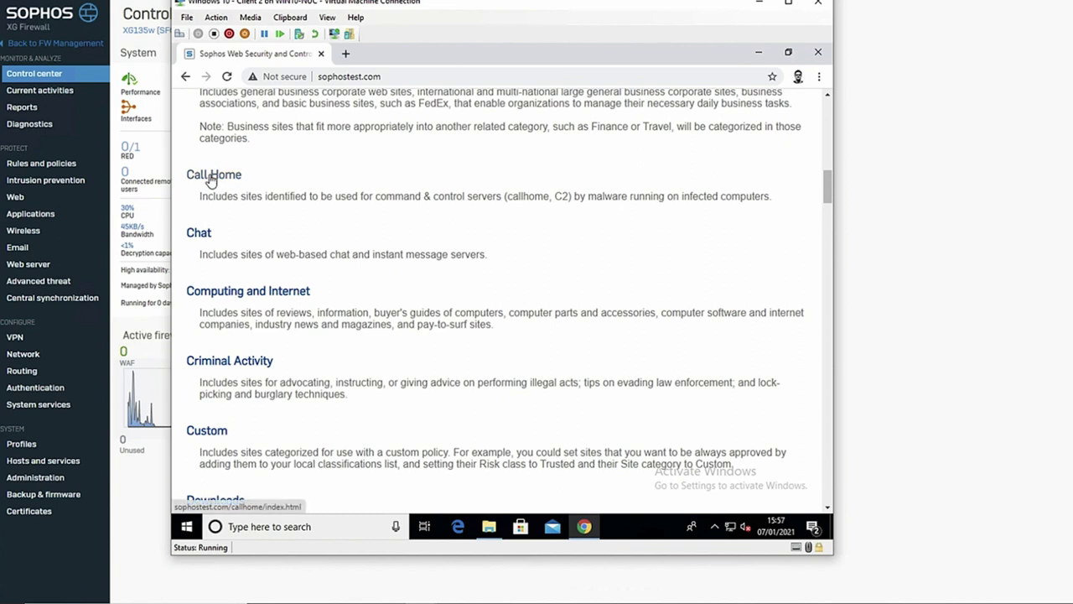
{"action": "left_click", "coordinate": [212, 178]}
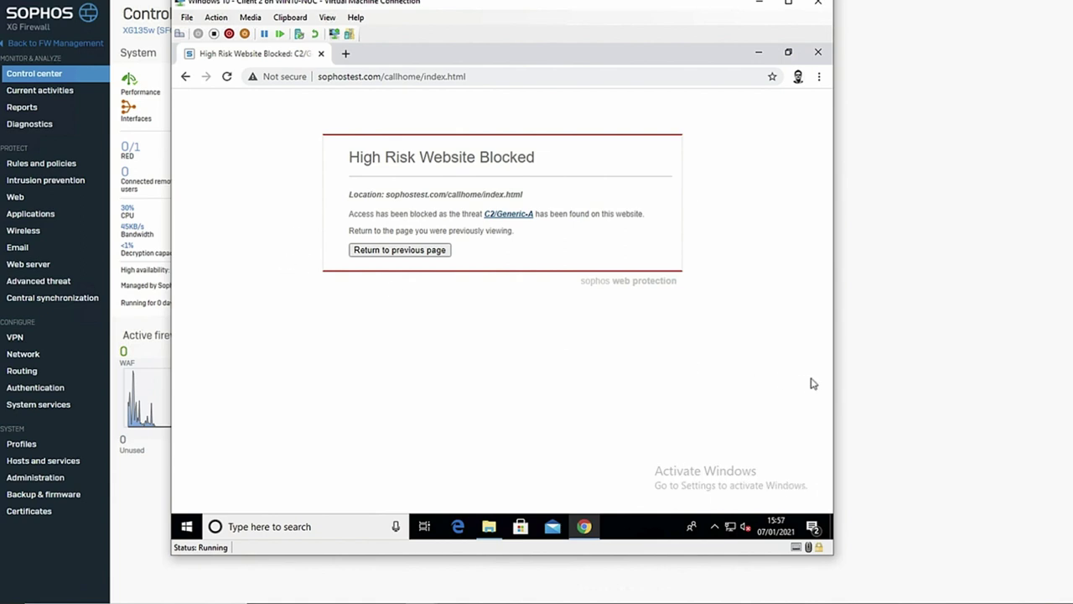
Return to the firewall's control center and examine the Security Heartbeat details of the at-risk computer at 10.10.10.11
{"action": "left_click", "coordinate": [918, 370]}
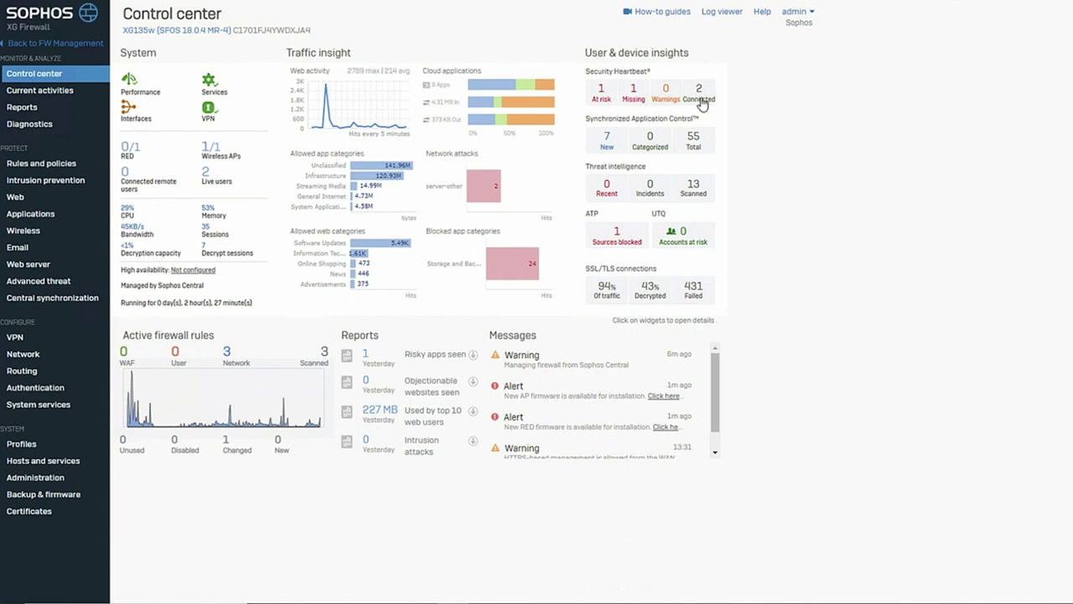
{"action": "left_click", "coordinate": [601, 98]}
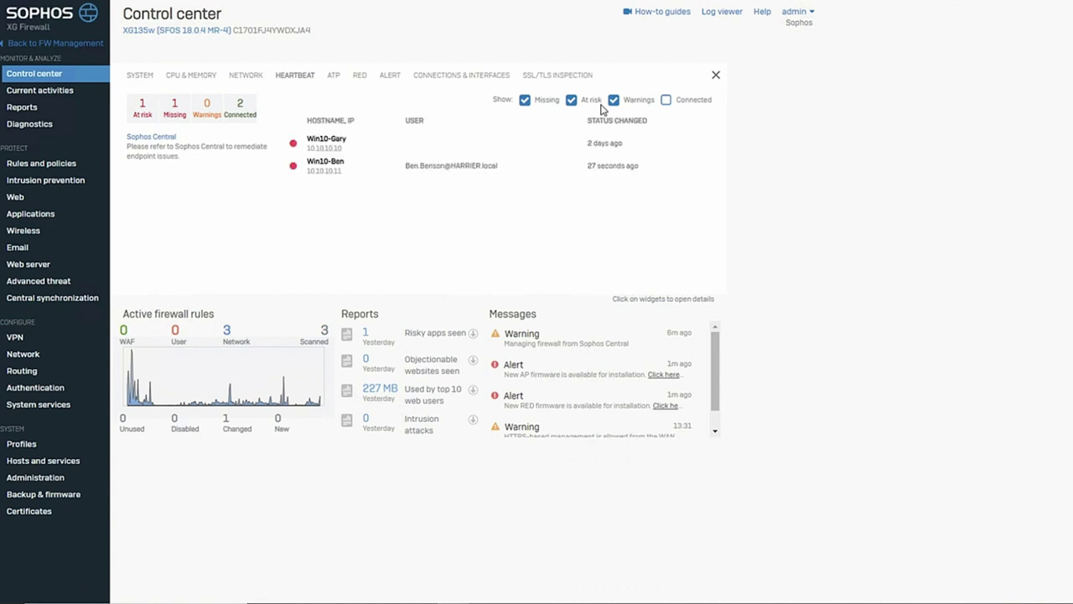
{"action": "left_click_drag", "start_coordinate": [307, 161], "coordinate": [342, 171]}
{"action": "left_click", "coordinate": [311, 176]}
{"action": "left_click_drag", "start_coordinate": [408, 166], "coordinate": [513, 156]}
{"action": "left_click_drag", "start_coordinate": [587, 166], "coordinate": [641, 166]}
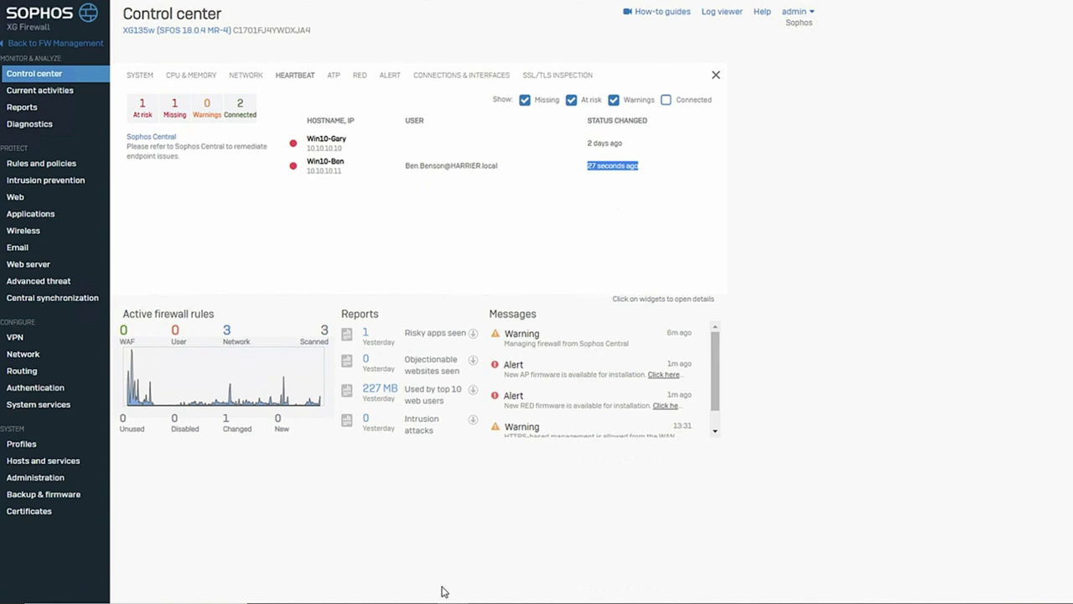
Switch back to the Windows 10 Client 2 virtual machine, retry bbc.co.uk, and view the reason for blocking the site
{"action": "mouse_move", "coordinate": [421, 603]}
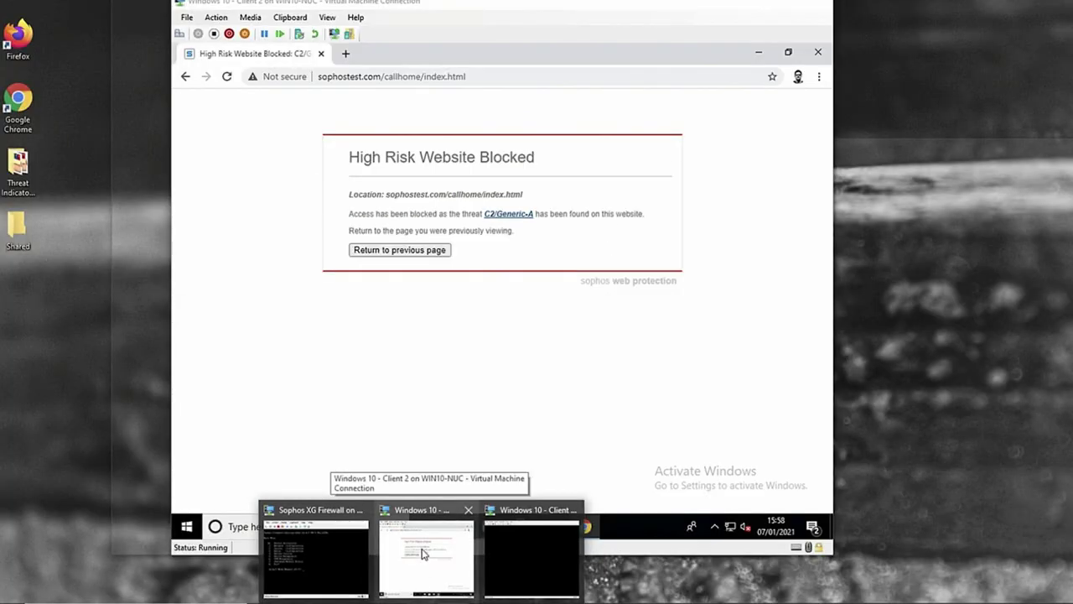
{"action": "left_click", "coordinate": [422, 508]}
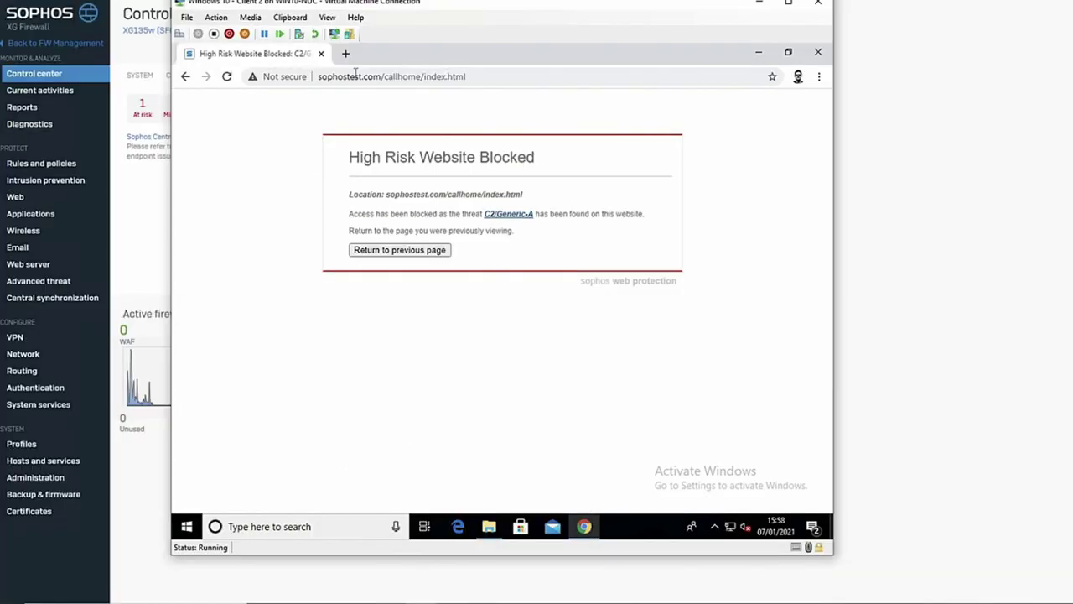
{"action": "left_click", "coordinate": [359, 77]}
{"action": "type", "text": "bbc.co.uk"}
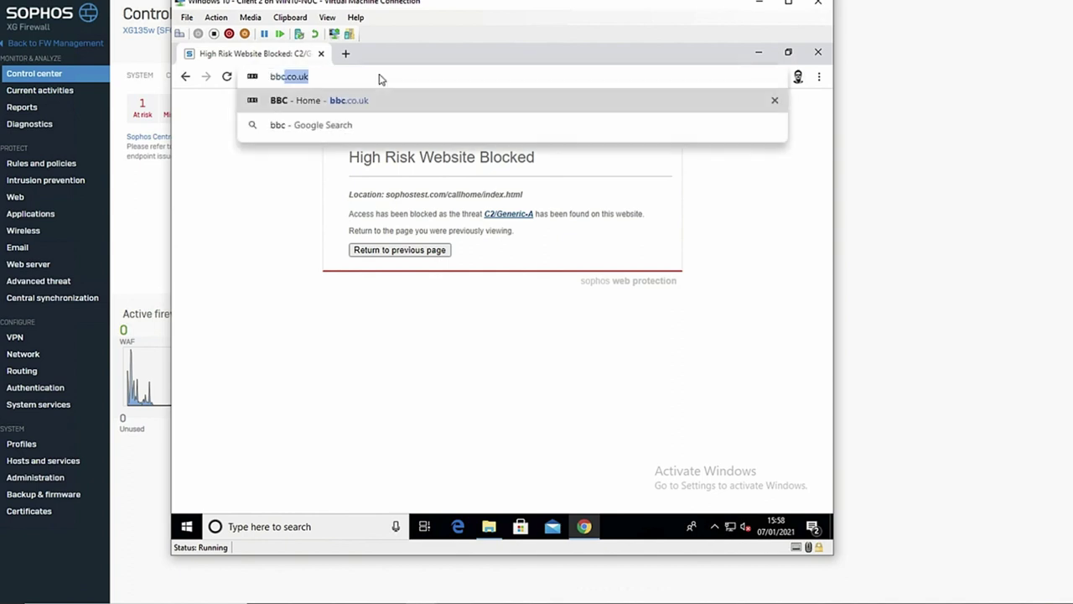
{"action": "key", "text": "Return"}
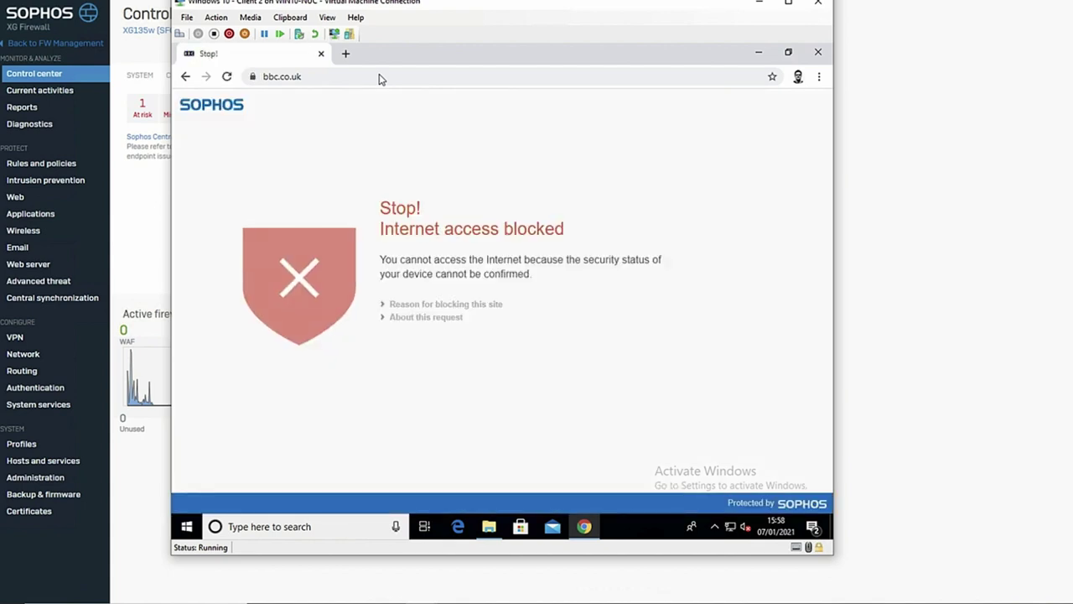
{"action": "left_click", "coordinate": [474, 306]}
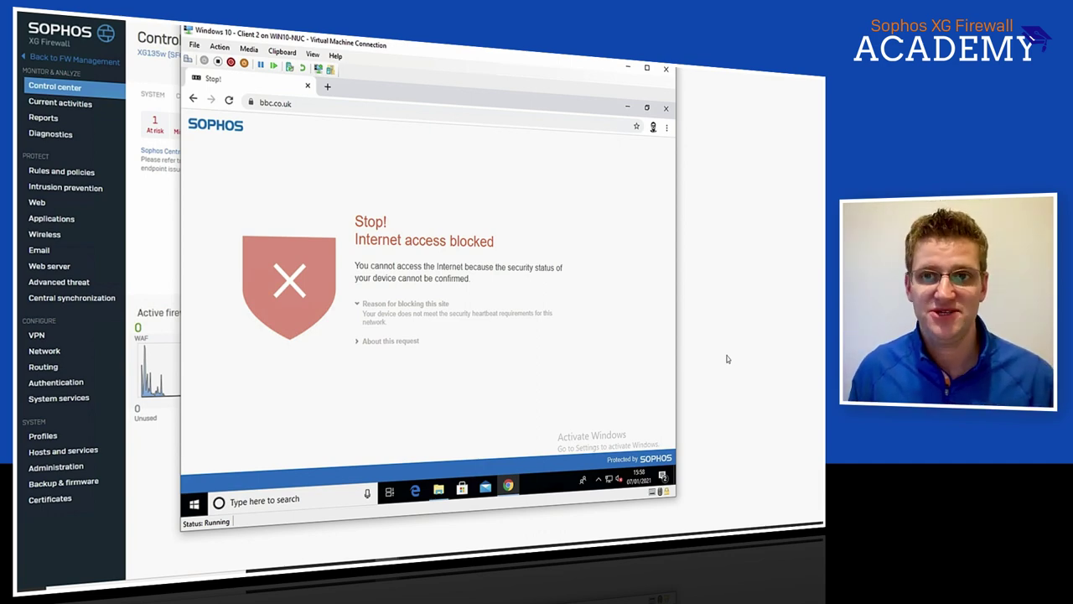
Return to the firewall console and start a new firewall rule named New Outbound Access under Rules and policies
{"action": "key", "text": "alt+Tab"}
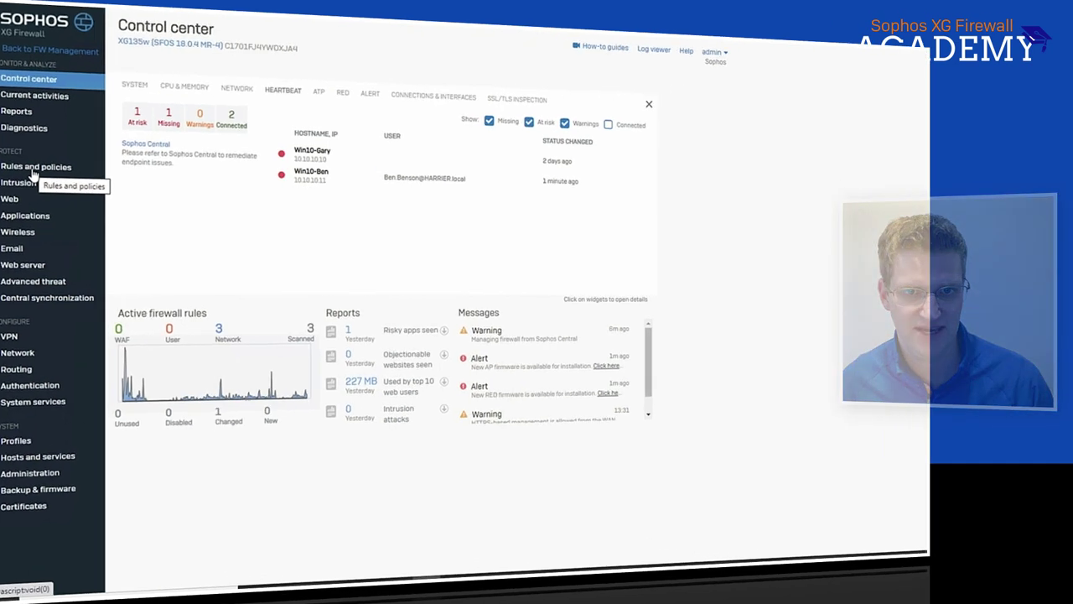
{"action": "left_click", "coordinate": [58, 176]}
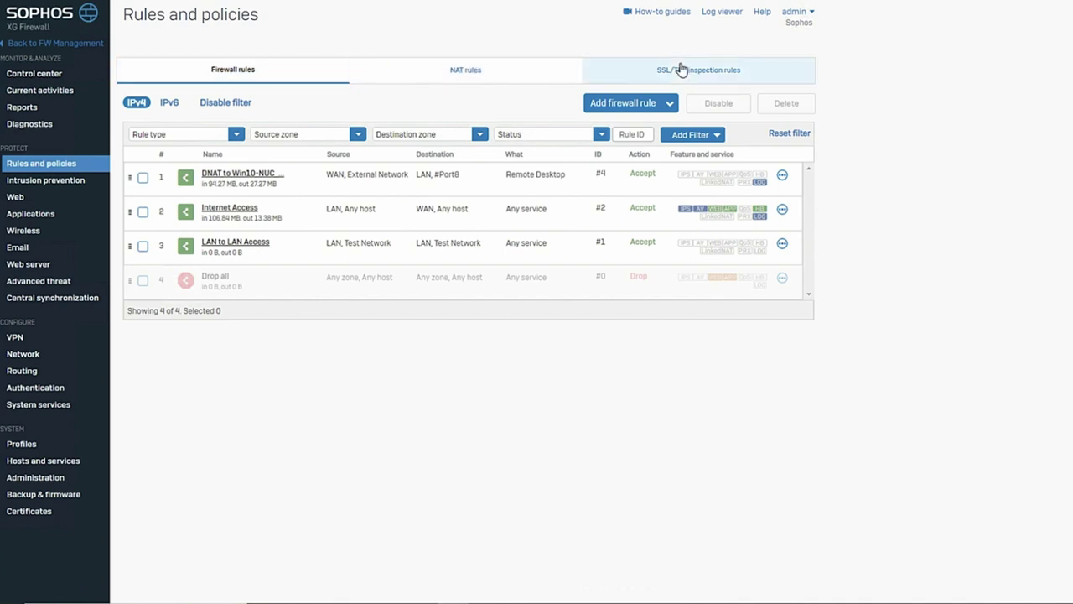
{"action": "left_click", "coordinate": [629, 107]}
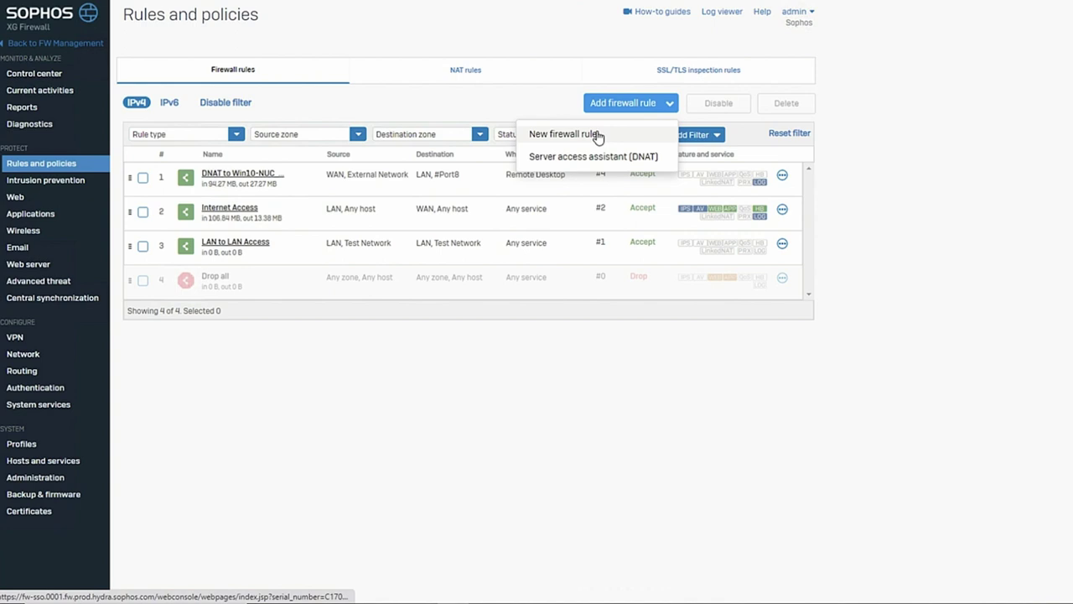
{"action": "left_click", "coordinate": [598, 135]}
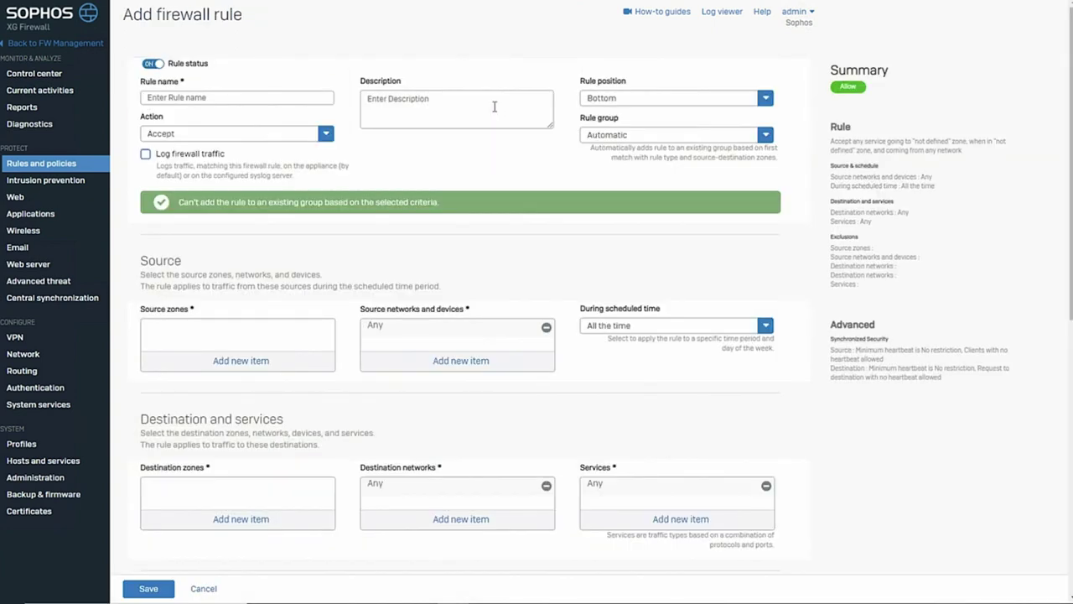
{"action": "left_click", "coordinate": [289, 98]}
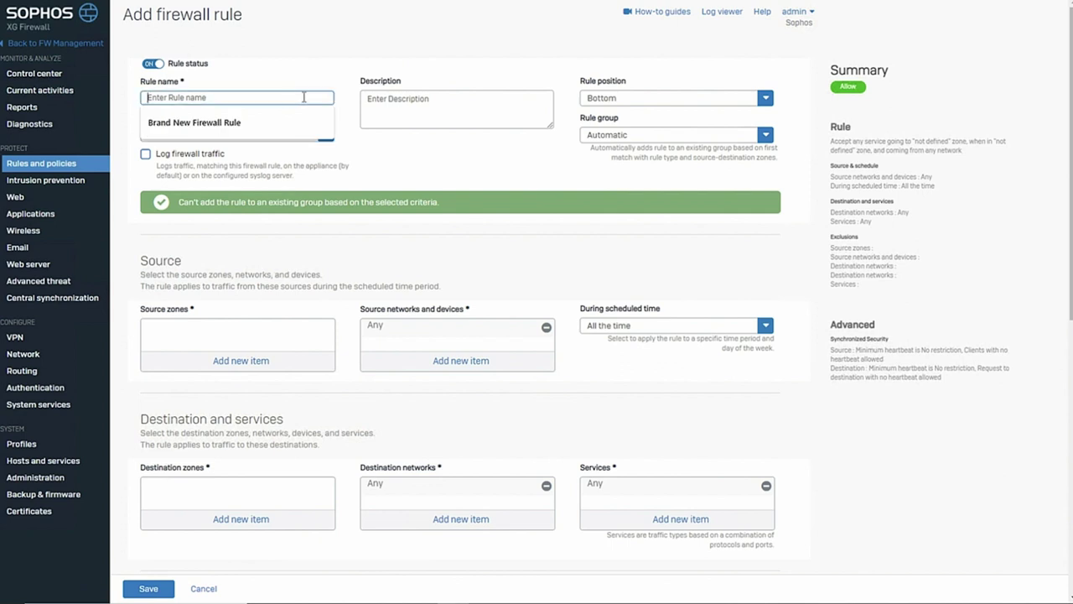
{"action": "type", "text": "New Outbo"}
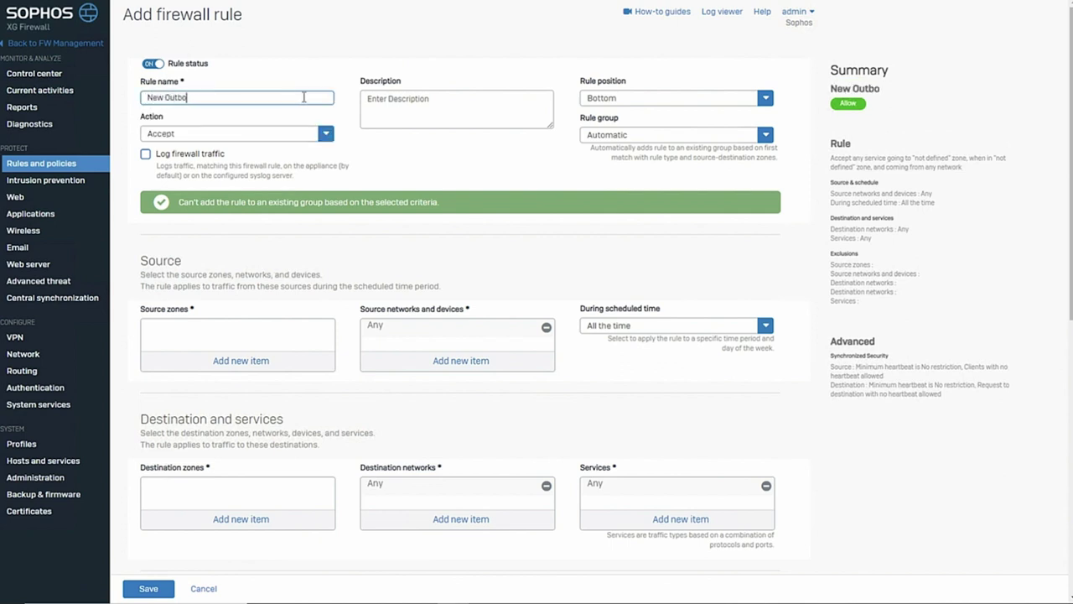
{"action": "type", "text": "und Access"}
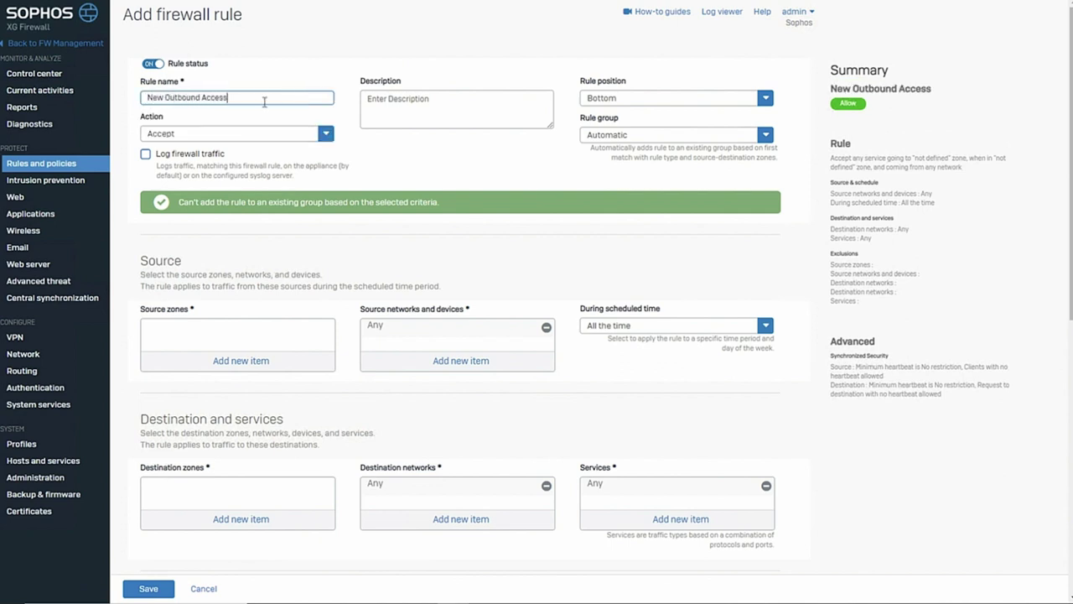
Set the rule's source zone to LAN and remove Any from its source networks and devices
{"action": "left_click", "coordinate": [234, 362]}
{"action": "left_click", "coordinate": [153, 393]}
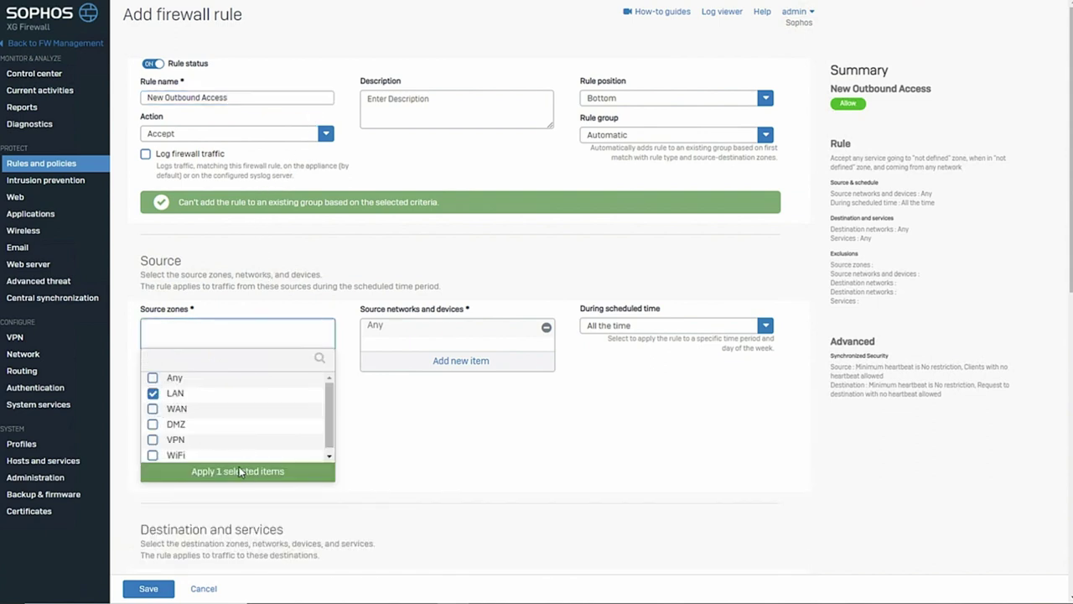
{"action": "left_click", "coordinate": [238, 471]}
{"action": "left_click", "coordinate": [546, 327]}
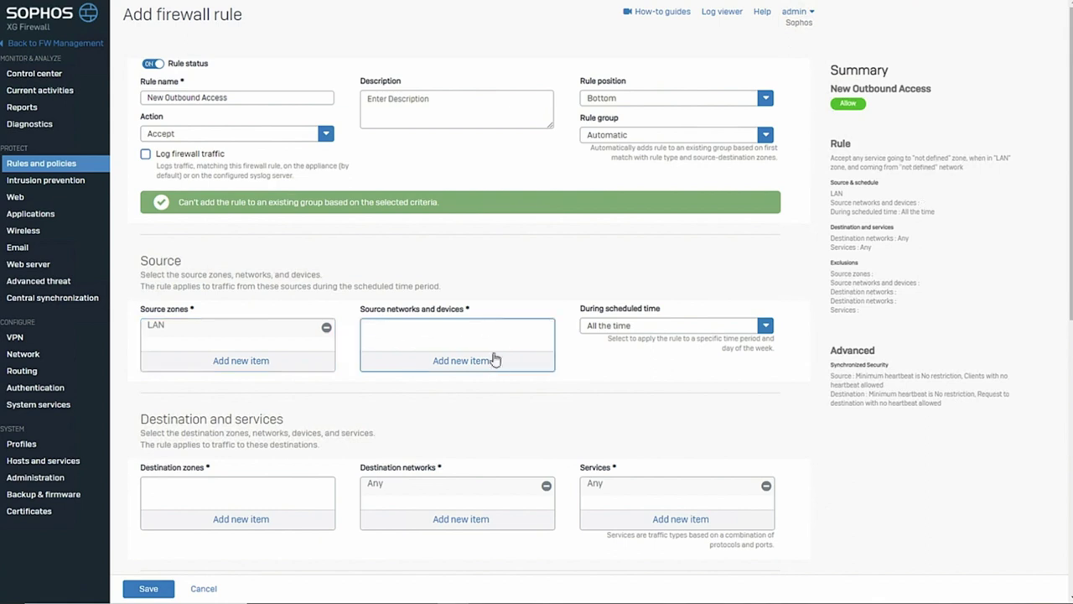
{"action": "left_click", "coordinate": [461, 361]}
{"action": "type", "text": "new"}
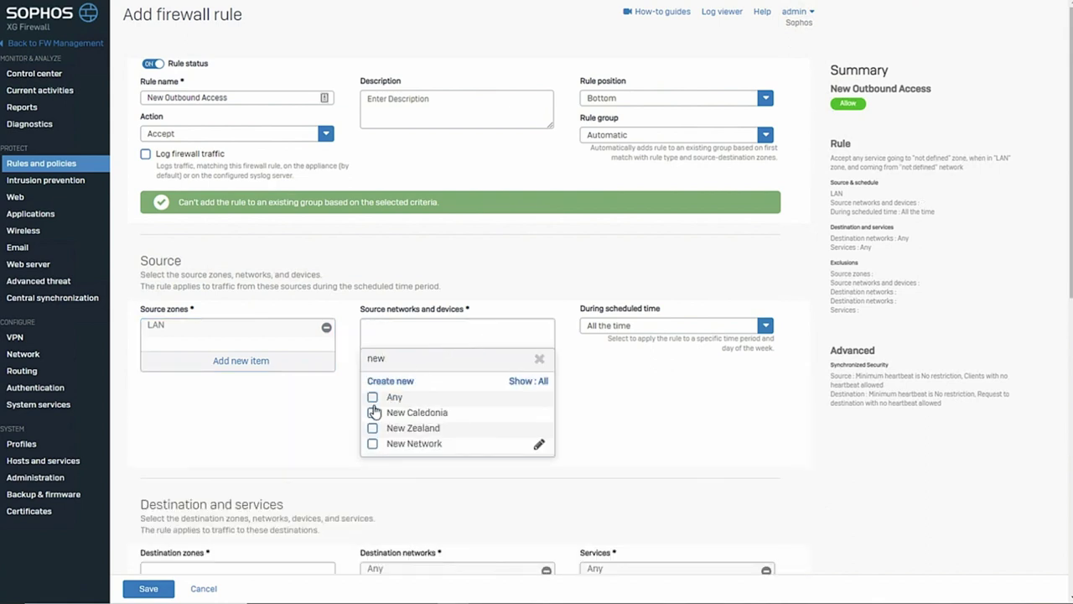
{"action": "left_click", "coordinate": [336, 361]}
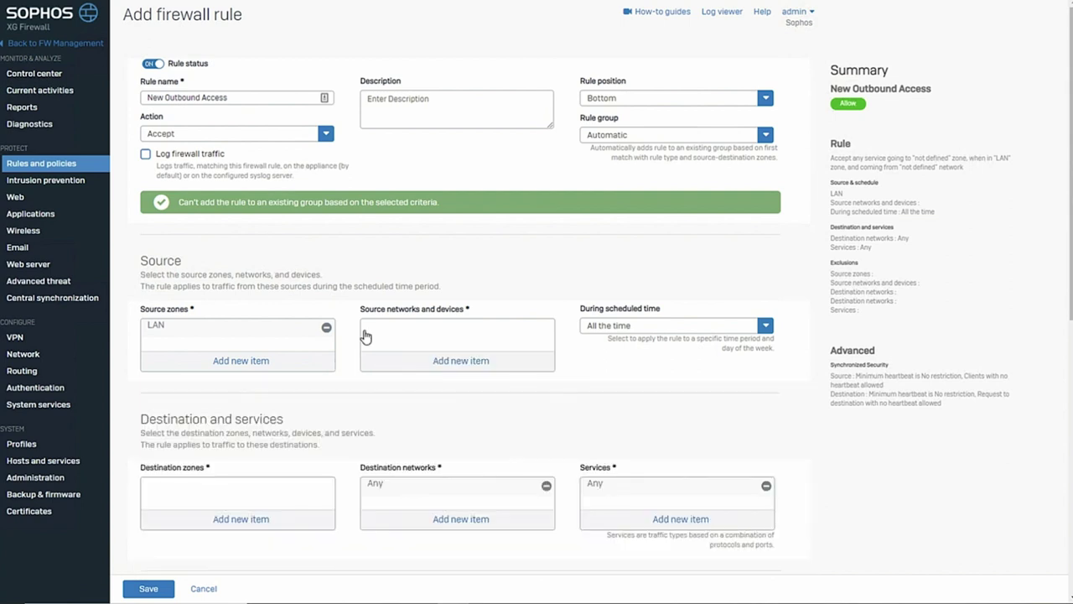
Create an IP host of type Network named HQ Network with address 10.10.10.0 and subnet /24 as the rule's source network
{"action": "left_click", "coordinate": [440, 362]}
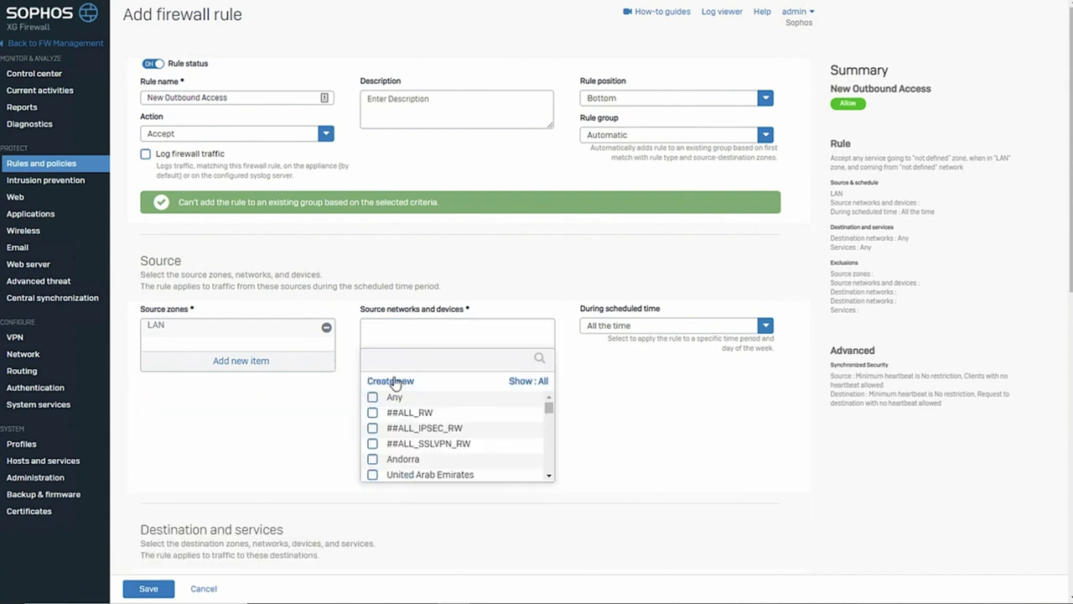
{"action": "left_click", "coordinate": [396, 383]}
{"action": "left_click", "coordinate": [396, 406]}
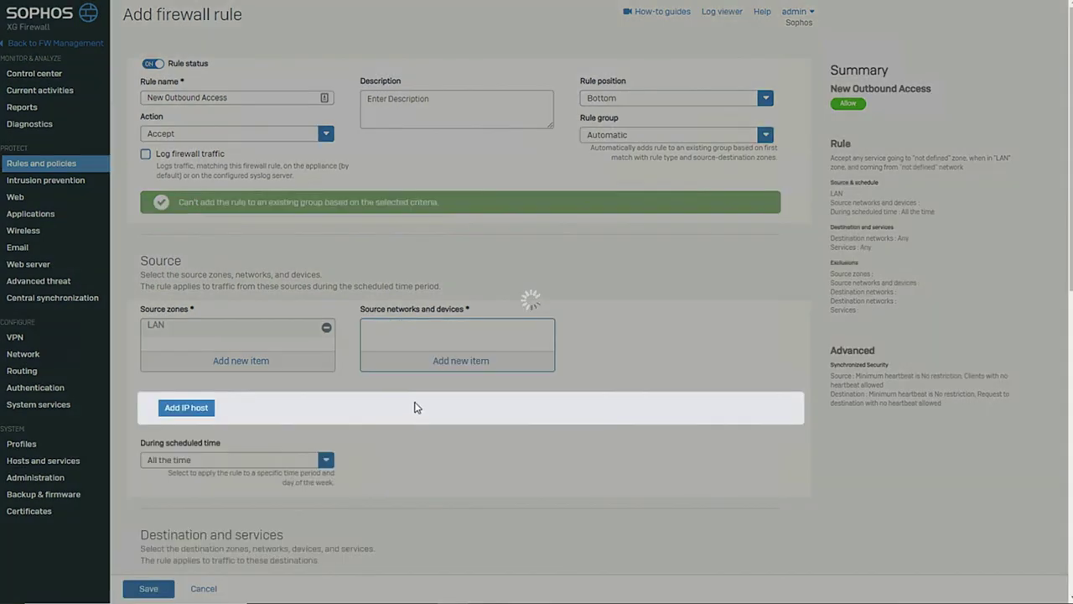
{"action": "type", "text": "HO"}
{"action": "type", "text": " Network"}
{"action": "left_click", "coordinate": [376, 500]}
{"action": "left_click", "coordinate": [359, 520]}
{"action": "type", "text": "10.10.10.0"}
{"action": "scroll", "coordinate": [378, 504], "scroll_direction": "down", "scroll_amount": 6}
{"action": "scroll", "coordinate": [196, 134], "scroll_direction": "up", "scroll_amount": 1}
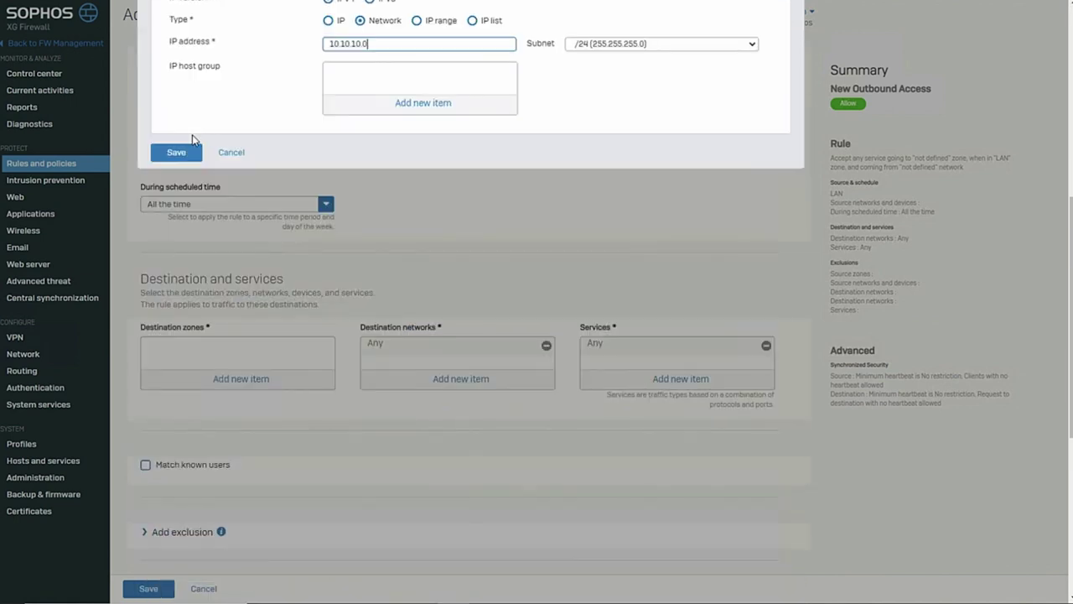
{"action": "left_click", "coordinate": [180, 152]}
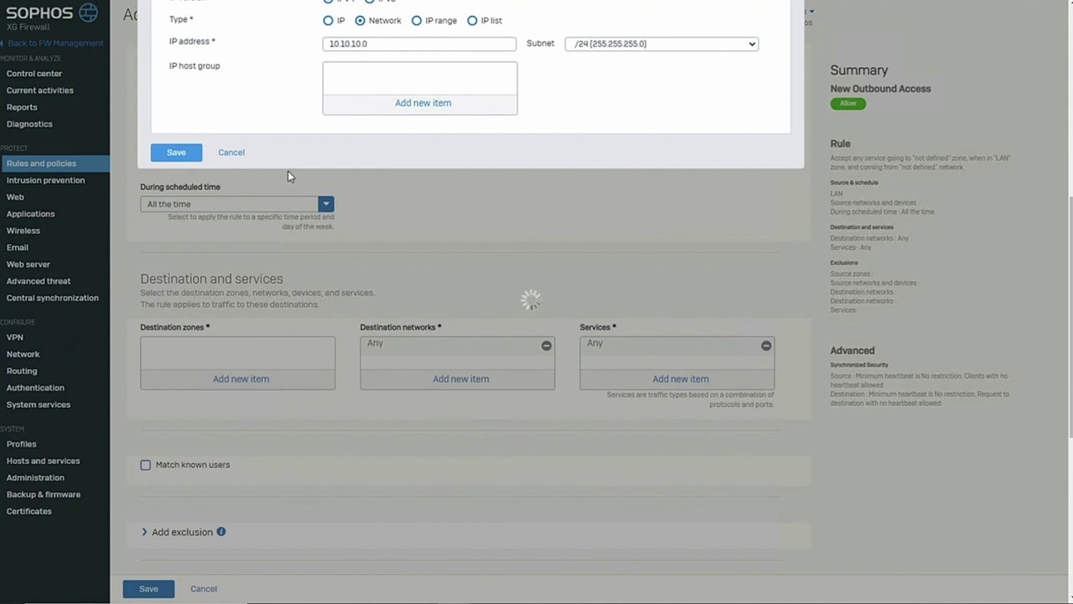
{"action": "scroll", "coordinate": [522, 209], "scroll_direction": "up", "scroll_amount": 3}
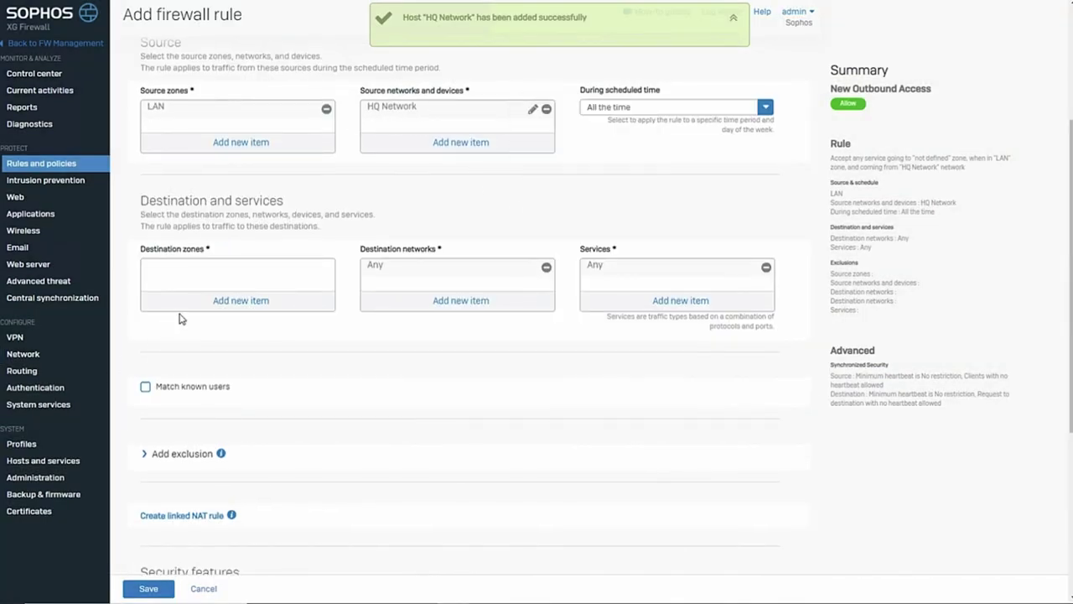
Set the firewall rule's destination zone to WAN
{"action": "left_click", "coordinate": [254, 300]}
{"action": "left_click", "coordinate": [178, 349]}
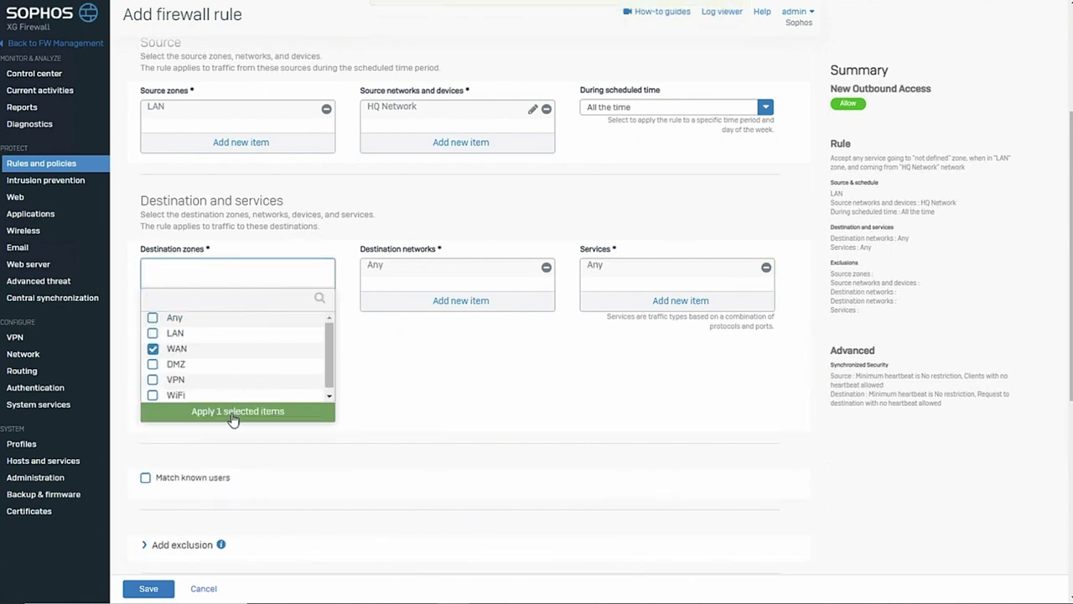
{"action": "left_click", "coordinate": [234, 417]}
Replace Any with HTTP and HTTPS as the rule's services
{"action": "left_click", "coordinate": [765, 268]}
{"action": "left_click", "coordinate": [702, 303]}
{"action": "scroll", "coordinate": [657, 401], "scroll_direction": "down", "scroll_amount": 5}
{"action": "scroll", "coordinate": [658, 403], "scroll_direction": "down", "scroll_amount": 3}
{"action": "scroll", "coordinate": [658, 402], "scroll_direction": "up", "scroll_amount": 2}
{"action": "scroll", "coordinate": [656, 404], "scroll_direction": "up", "scroll_amount": 1}
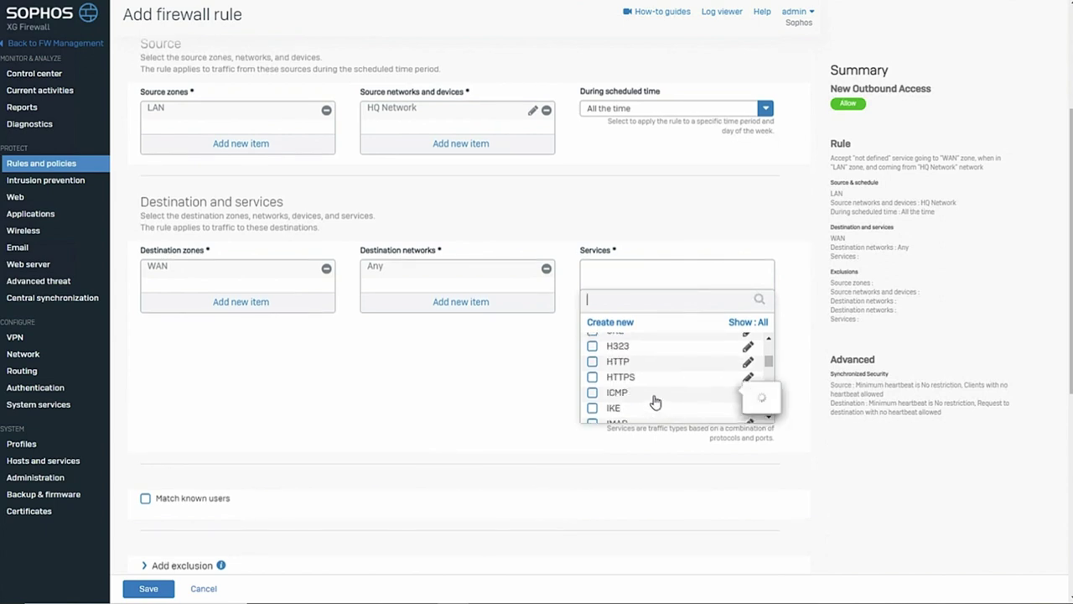
{"action": "left_click", "coordinate": [629, 362]}
{"action": "left_click", "coordinate": [631, 377]}
{"action": "left_click", "coordinate": [642, 436]}
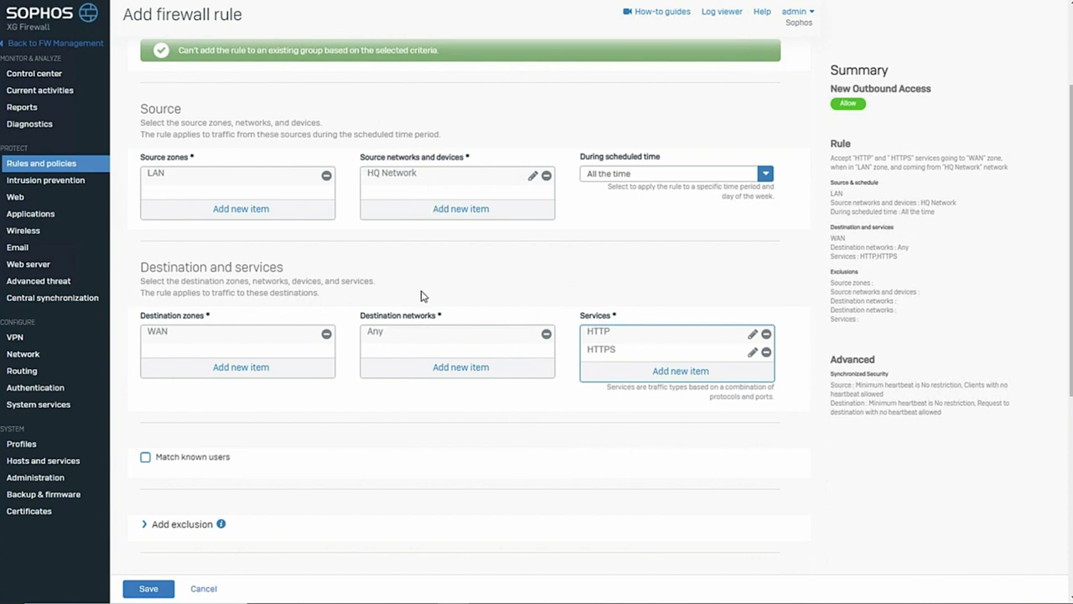
Set the rule's web policy to No Games Ads or Explicit Content and enable scanning of HTTP and decrypted HTTPS
{"action": "scroll", "coordinate": [424, 295], "scroll_direction": "down", "scroll_amount": 1}
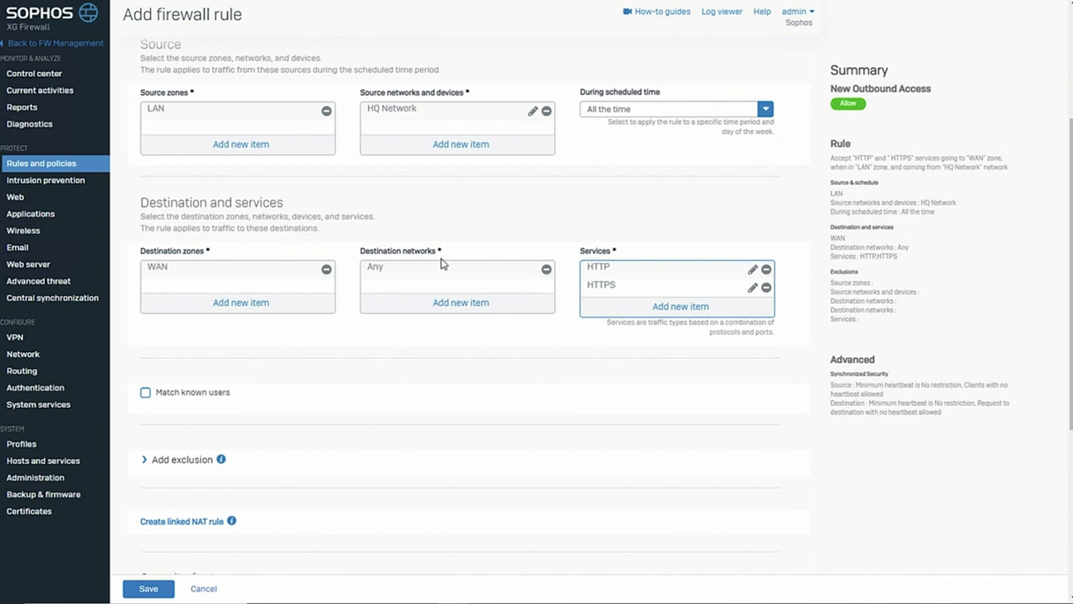
{"action": "scroll", "coordinate": [444, 264], "scroll_direction": "down", "scroll_amount": 3}
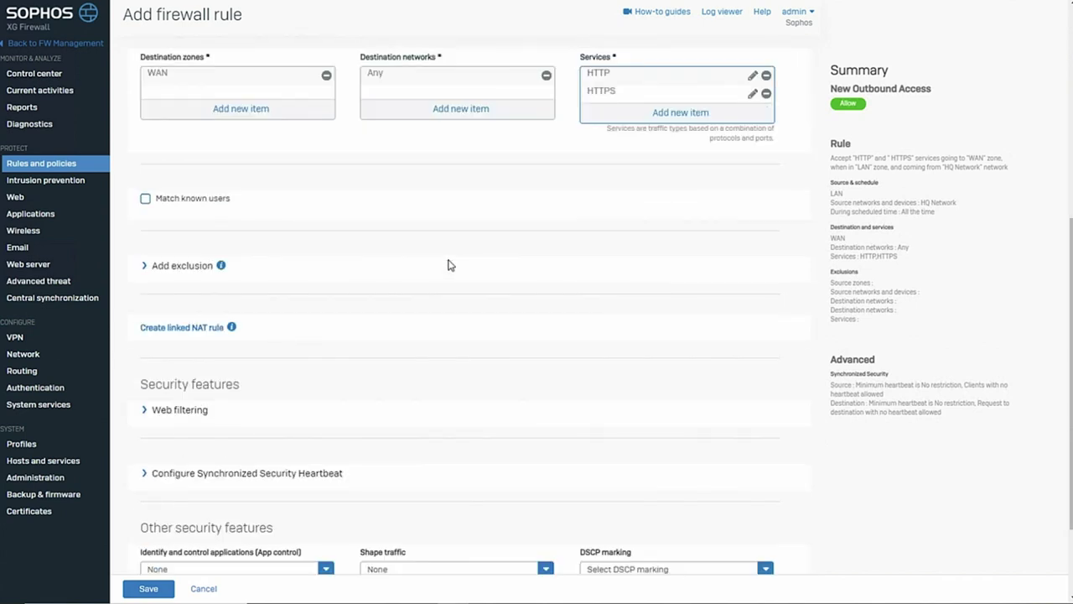
{"action": "scroll", "coordinate": [447, 265], "scroll_direction": "down", "scroll_amount": 1}
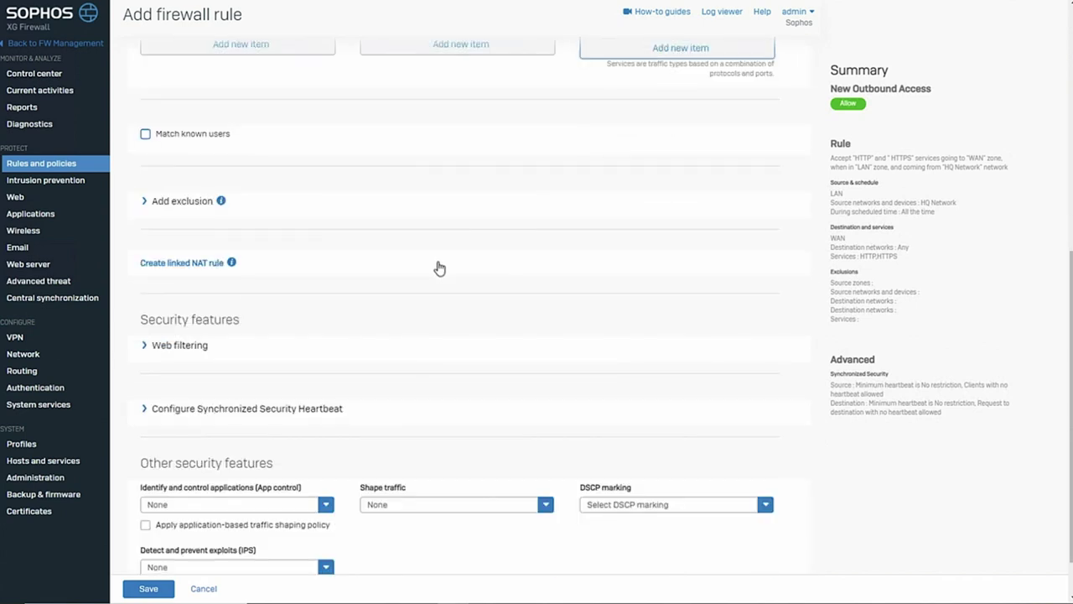
{"action": "scroll", "coordinate": [435, 266], "scroll_direction": "up", "scroll_amount": 1}
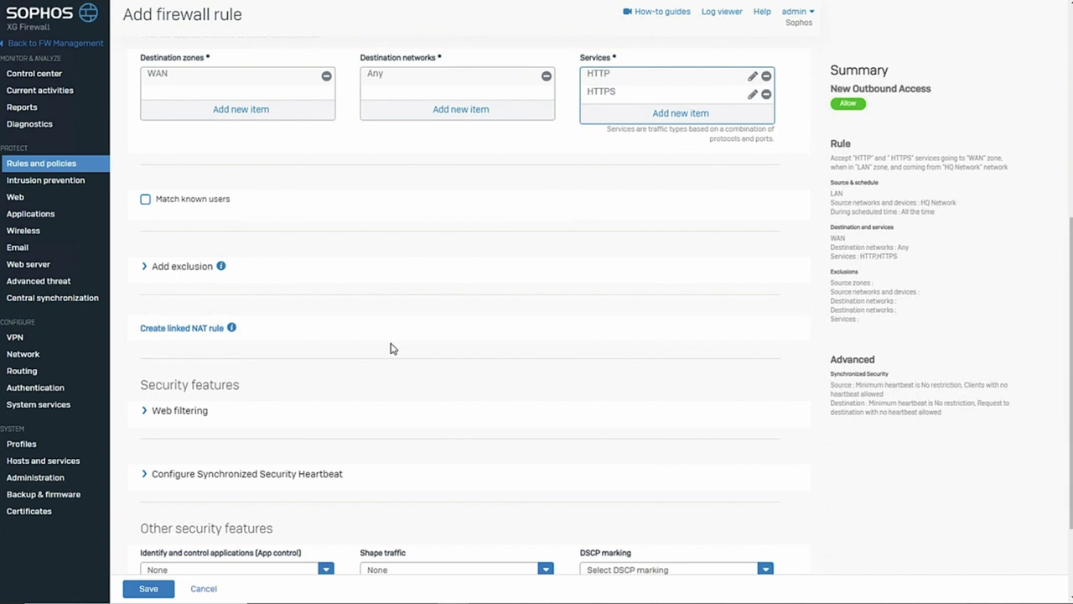
{"action": "left_click", "coordinate": [201, 412]}
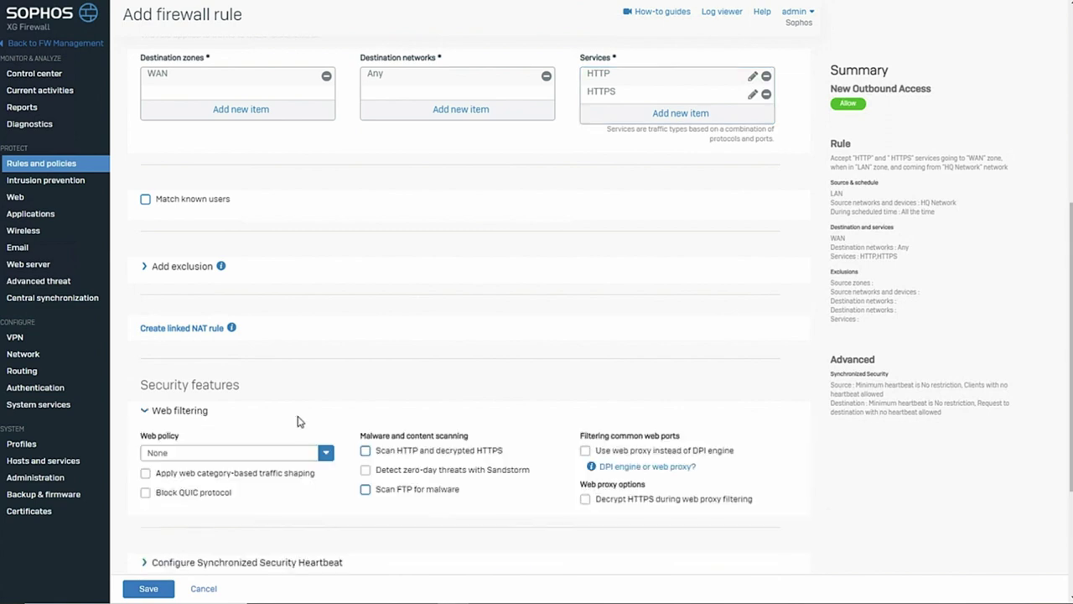
{"action": "left_click", "coordinate": [323, 459]}
{"action": "left_click_drag", "start_coordinate": [329, 480], "coordinate": [328, 495]}
{"action": "scroll", "coordinate": [328, 495], "scroll_direction": "down", "scroll_amount": 2}
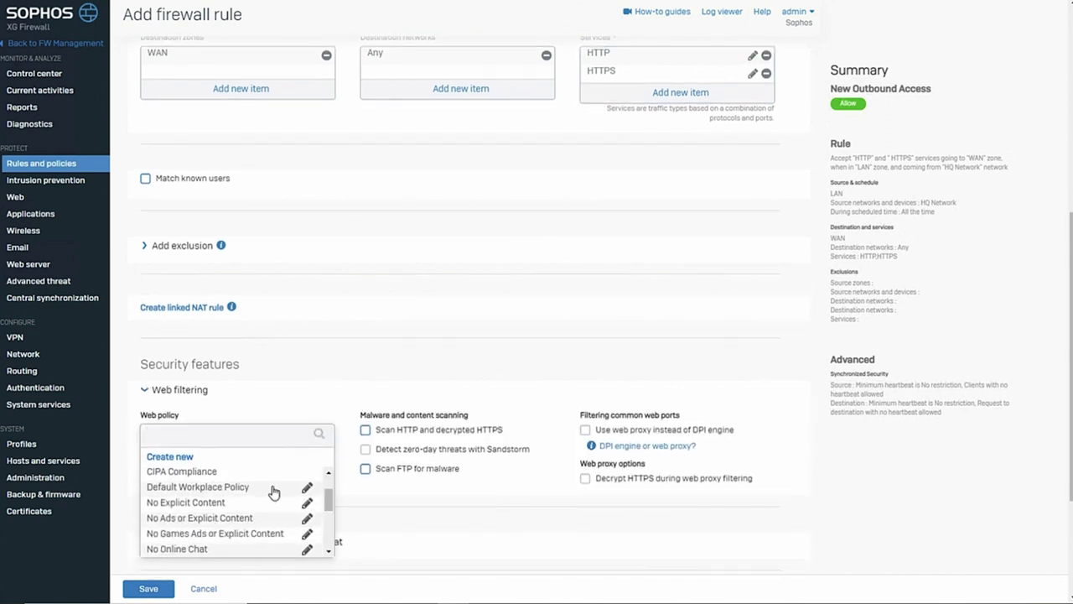
{"action": "scroll", "coordinate": [328, 507], "scroll_direction": "down", "scroll_amount": 1}
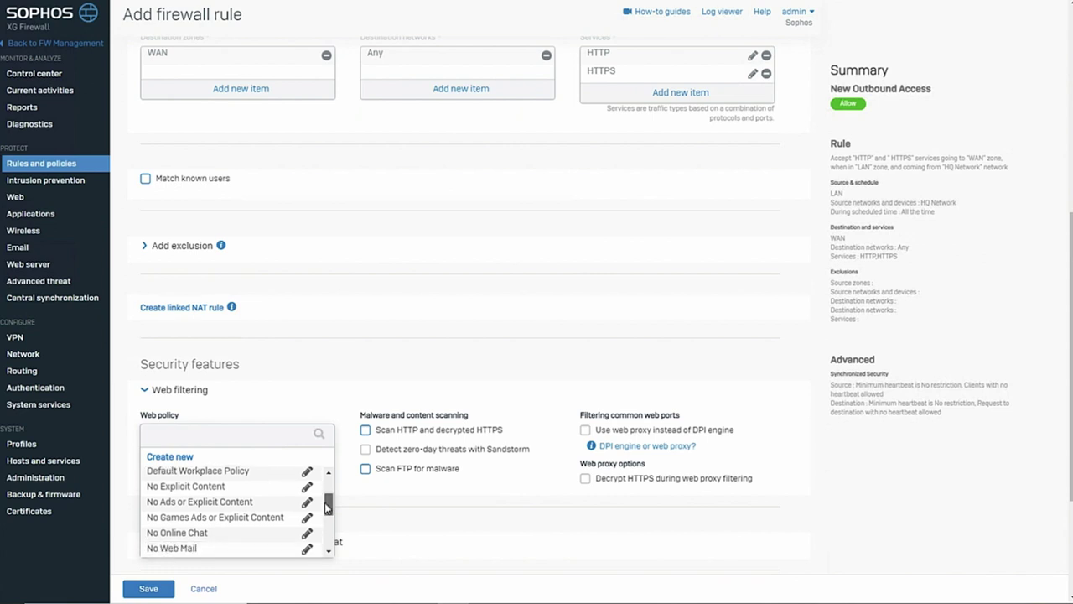
{"action": "scroll", "coordinate": [327, 507], "scroll_direction": "up", "scroll_amount": 1}
{"action": "scroll", "coordinate": [327, 508], "scroll_direction": "down", "scroll_amount": 3}
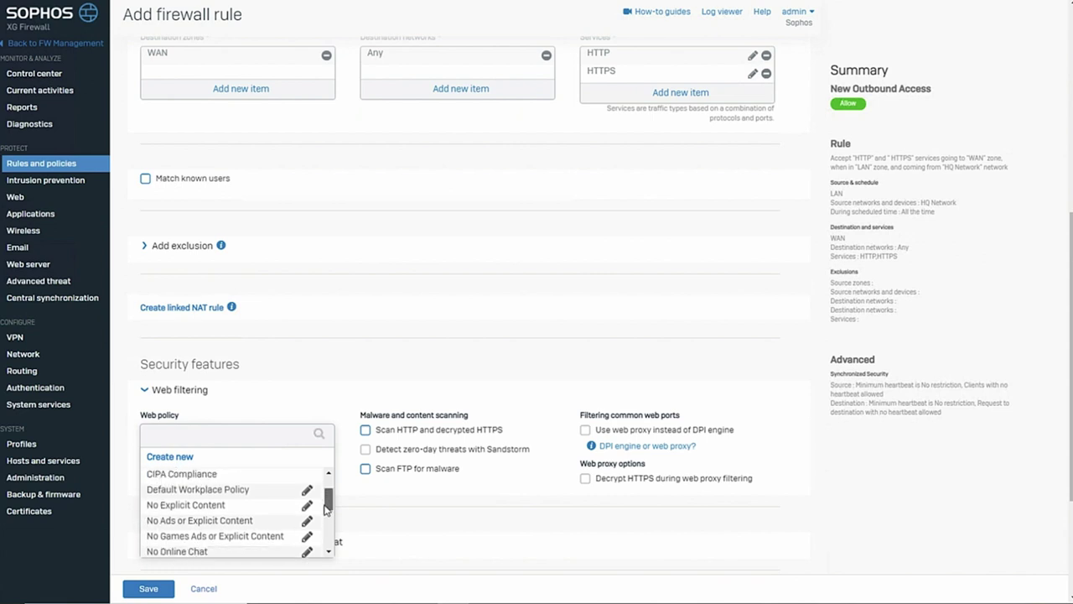
{"action": "scroll", "coordinate": [325, 514], "scroll_direction": "up", "scroll_amount": 3}
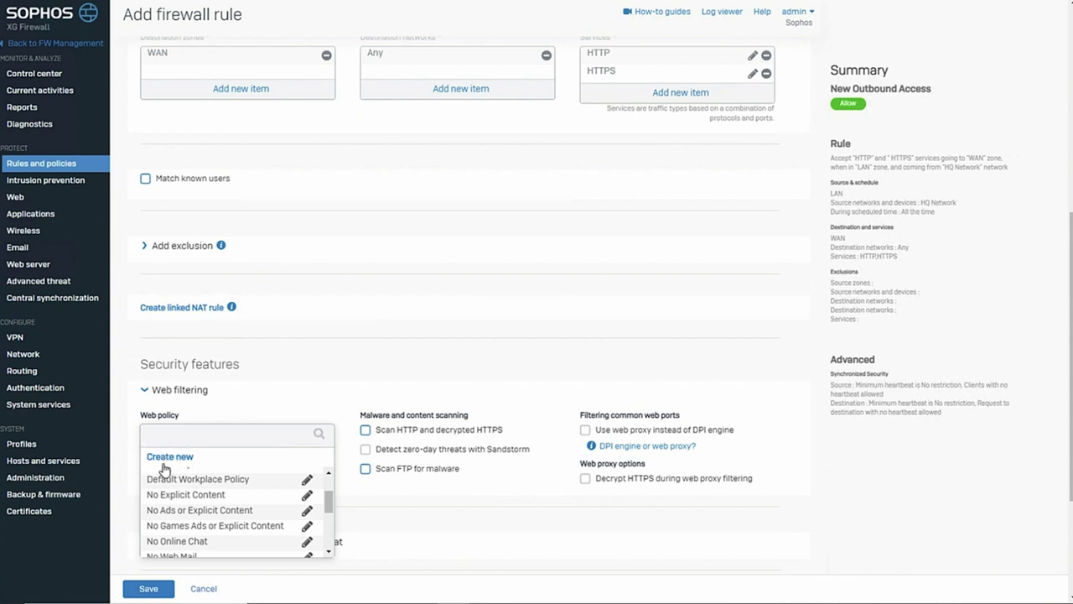
{"action": "left_click", "coordinate": [226, 526]}
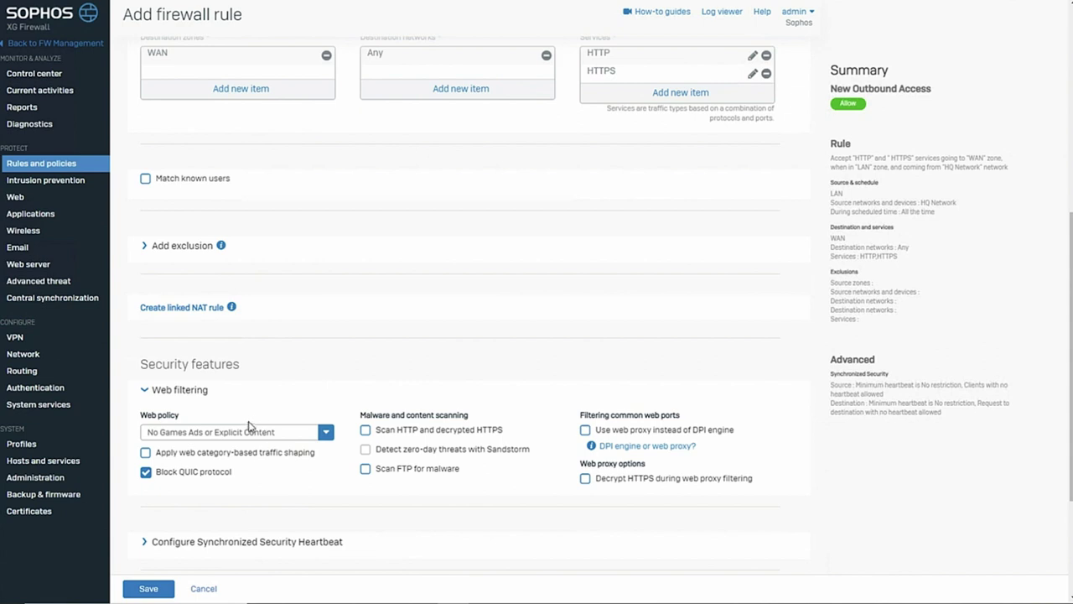
{"action": "scroll", "coordinate": [252, 462], "scroll_direction": "down", "scroll_amount": 1}
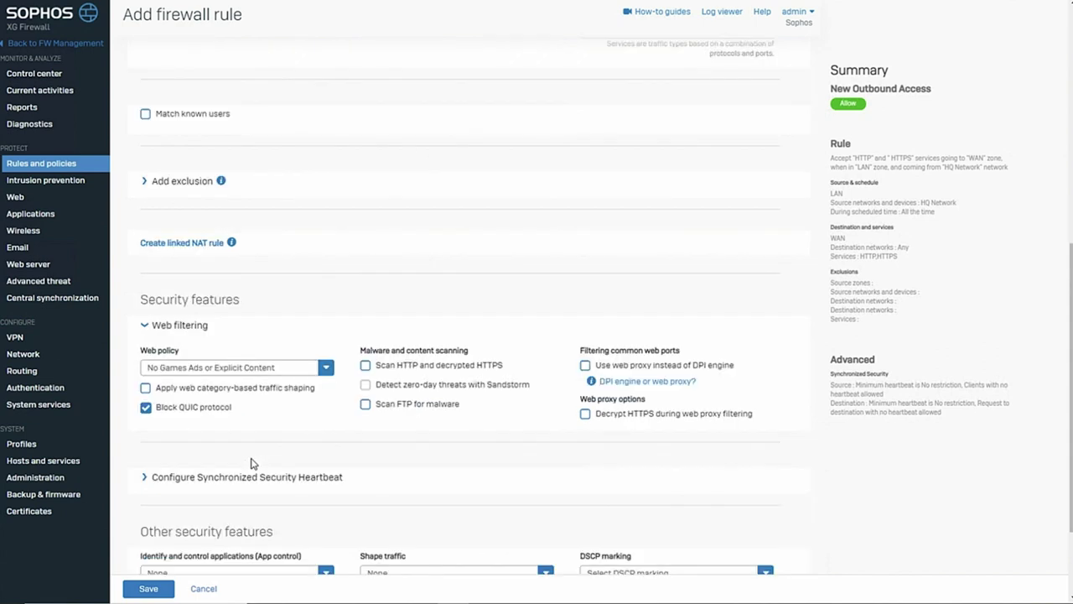
{"action": "left_click", "coordinate": [366, 365]}
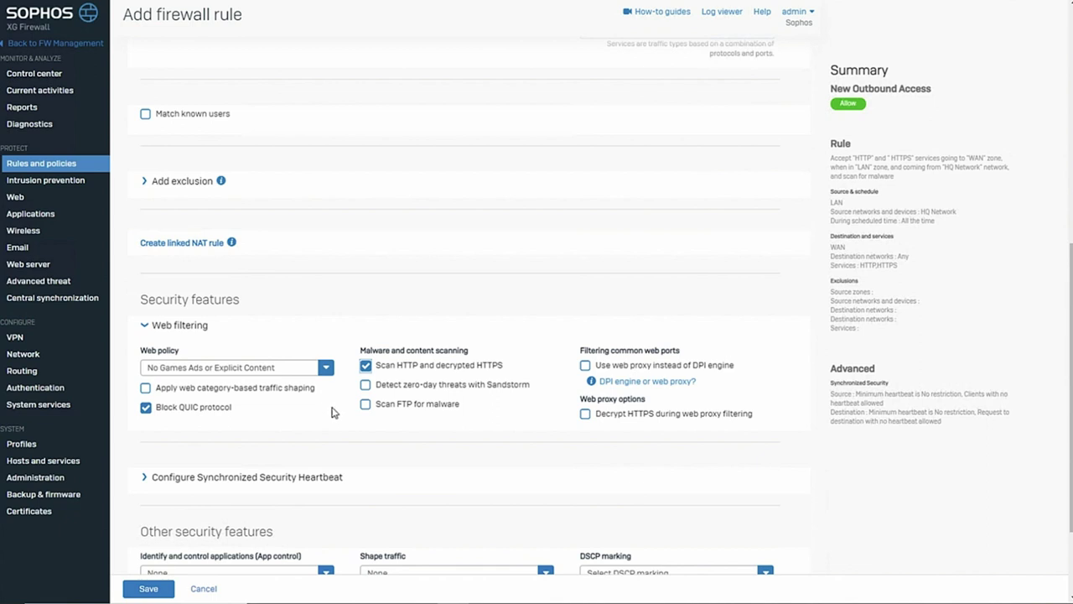
Set the rule's exploit detection and prevention (IPS) policy to LAN TO WAN
{"action": "scroll", "coordinate": [331, 412], "scroll_direction": "down", "scroll_amount": 1}
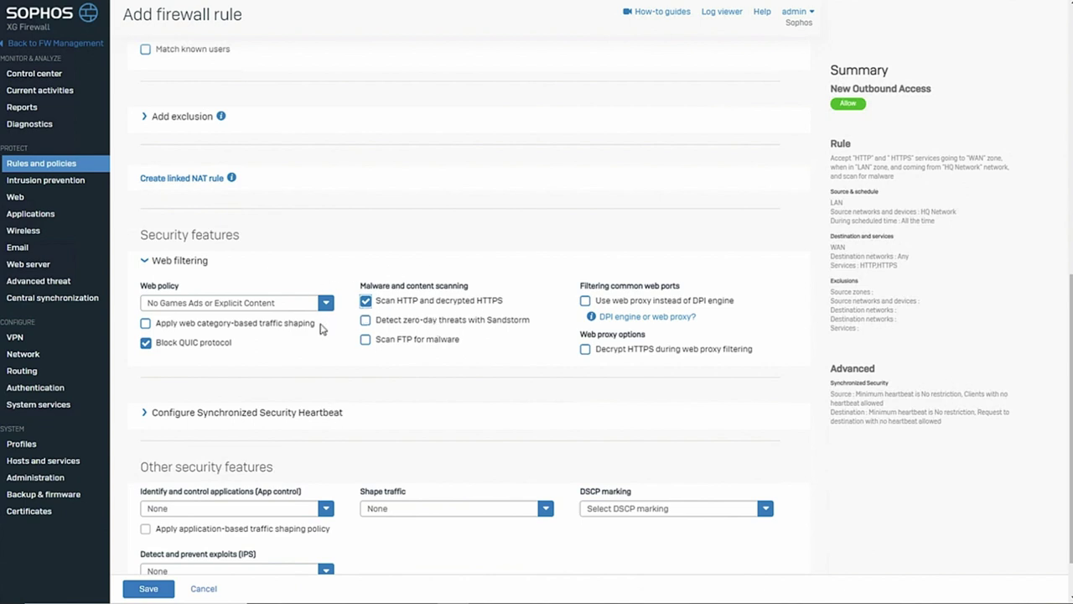
{"action": "scroll", "coordinate": [329, 347], "scroll_direction": "down", "scroll_amount": 1}
{"action": "scroll", "coordinate": [329, 345], "scroll_direction": "up", "scroll_amount": 1}
{"action": "scroll", "coordinate": [330, 344], "scroll_direction": "up", "scroll_amount": 2}
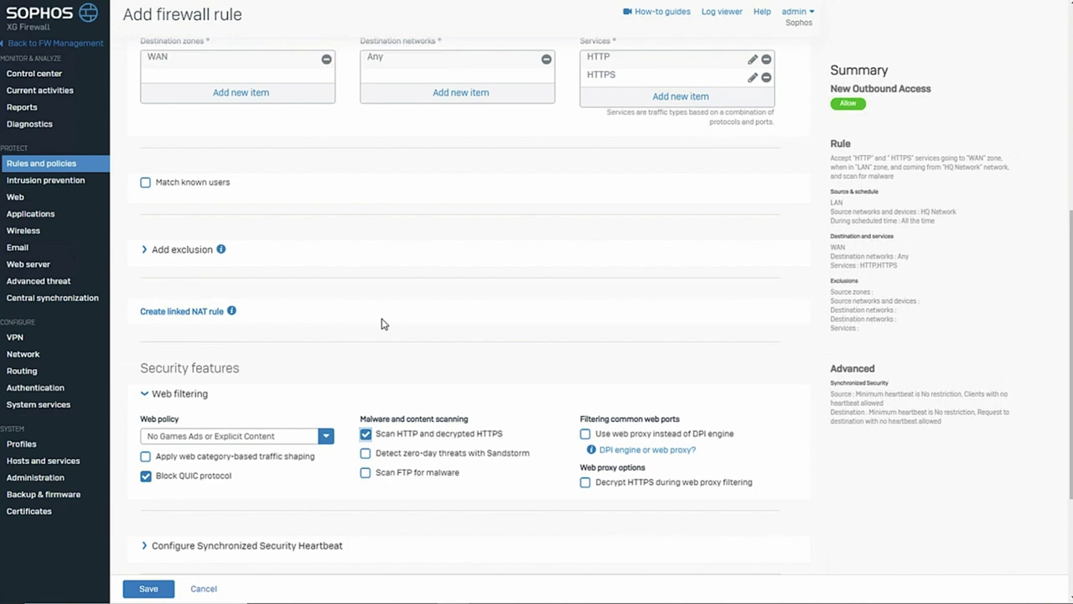
{"action": "scroll", "coordinate": [384, 324], "scroll_direction": "down", "scroll_amount": 3}
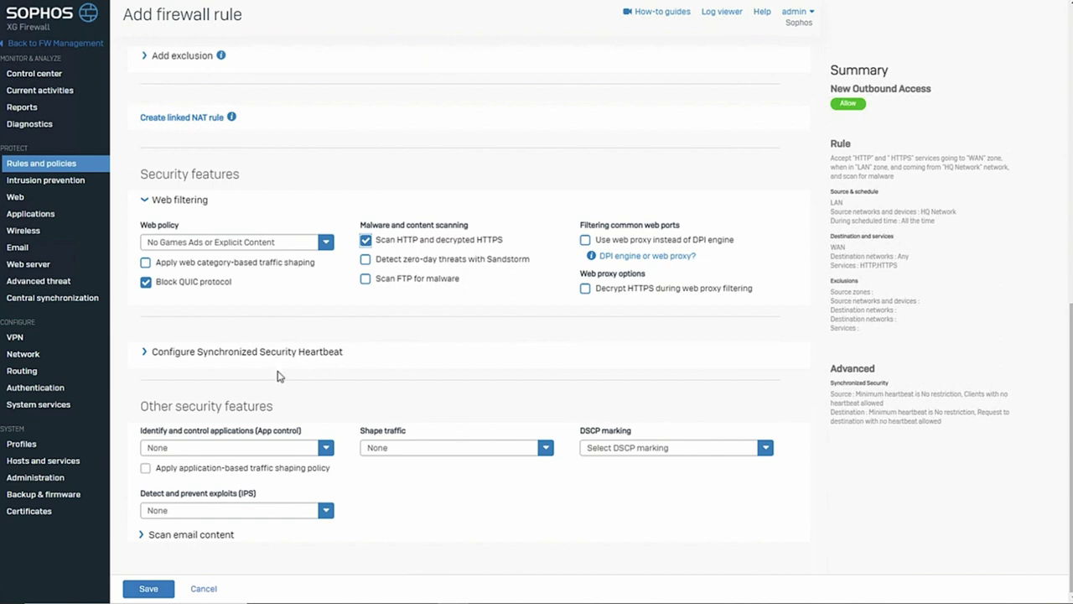
{"action": "left_click", "coordinate": [326, 509]}
{"action": "left_click_drag", "start_coordinate": [333, 542], "coordinate": [332, 552]}
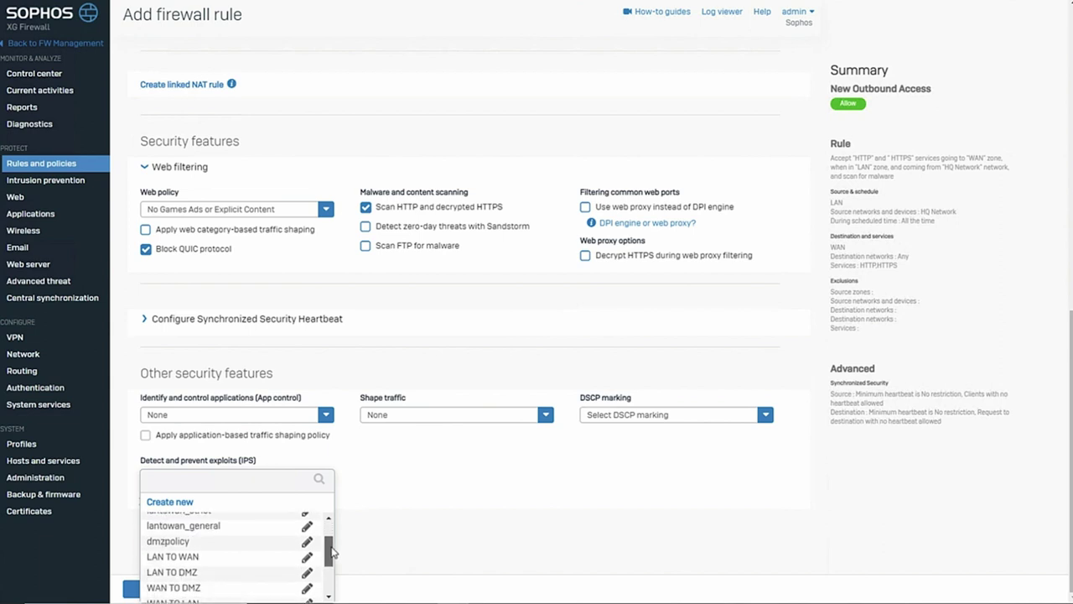
{"action": "left_click", "coordinate": [183, 556]}
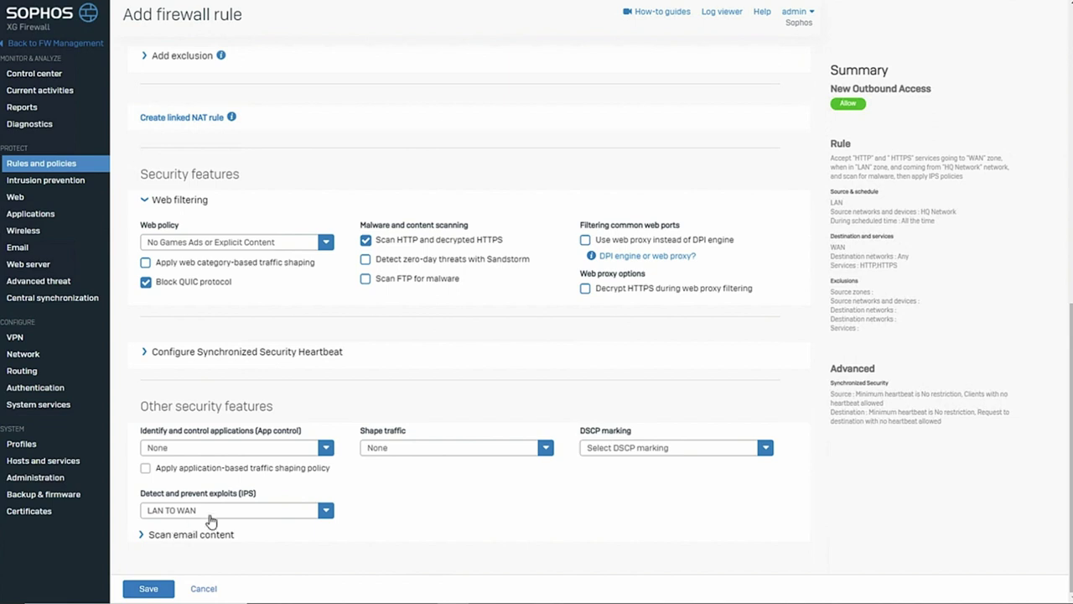
Set the rule's application control policy to Block high risk (Risk Level 4 and 5) apps
{"action": "left_click", "coordinate": [325, 448]}
{"action": "left_click_drag", "start_coordinate": [330, 508], "coordinate": [330, 526]}
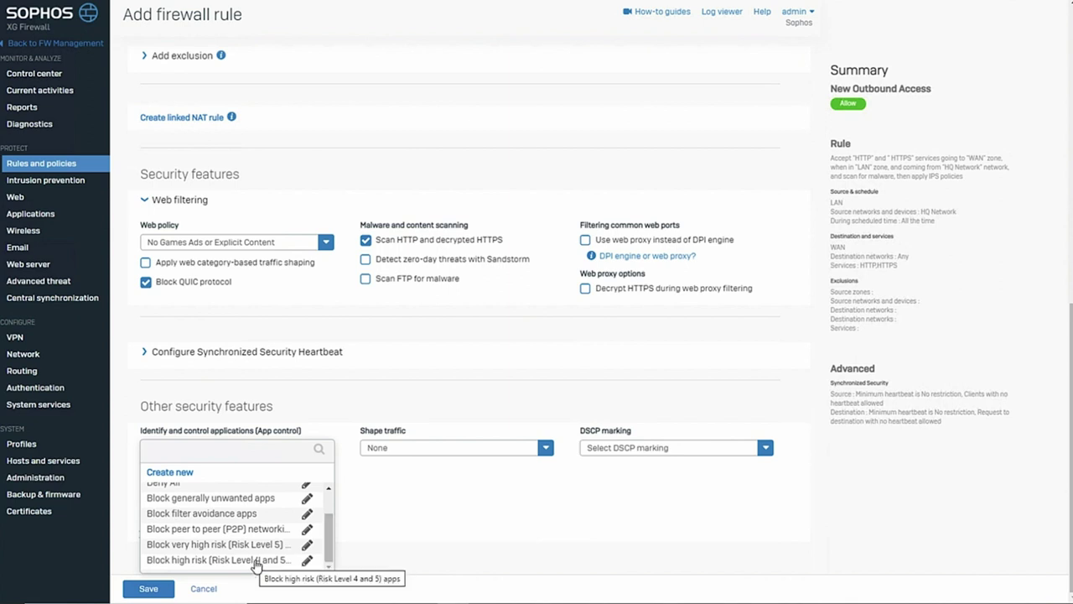
{"action": "left_click", "coordinate": [176, 560]}
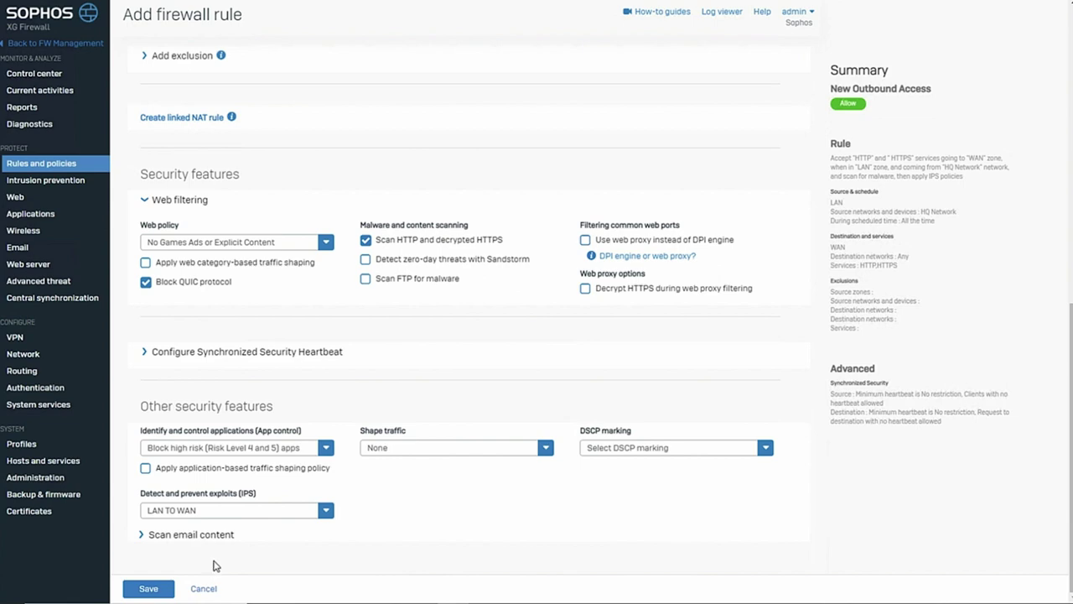
Set the minimum permitted source heartbeat to GREEN in the rule's Synchronized Security Heartbeat configuration
{"action": "scroll", "coordinate": [215, 566], "scroll_direction": "up", "scroll_amount": 4}
{"action": "scroll", "coordinate": [217, 564], "scroll_direction": "up", "scroll_amount": 4}
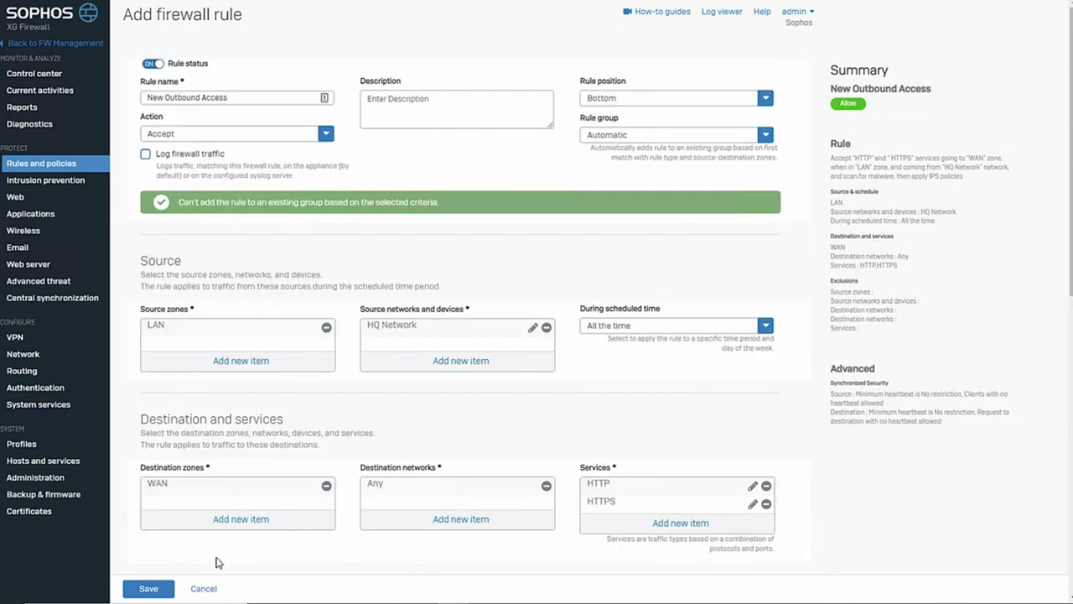
{"action": "scroll", "coordinate": [217, 562], "scroll_direction": "down", "scroll_amount": 5}
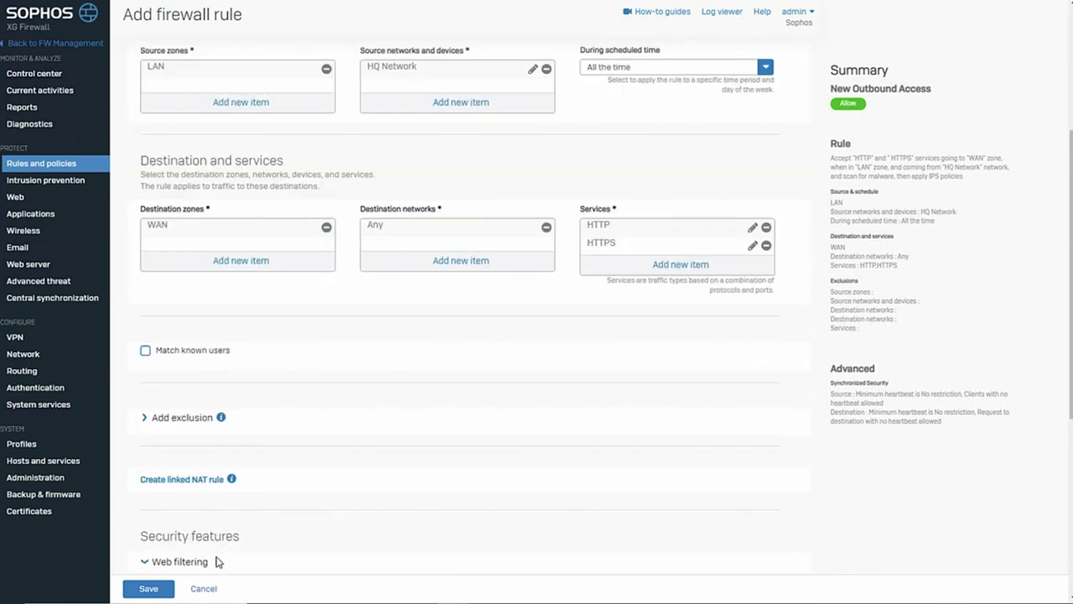
{"action": "scroll", "coordinate": [216, 562], "scroll_direction": "down", "scroll_amount": 2}
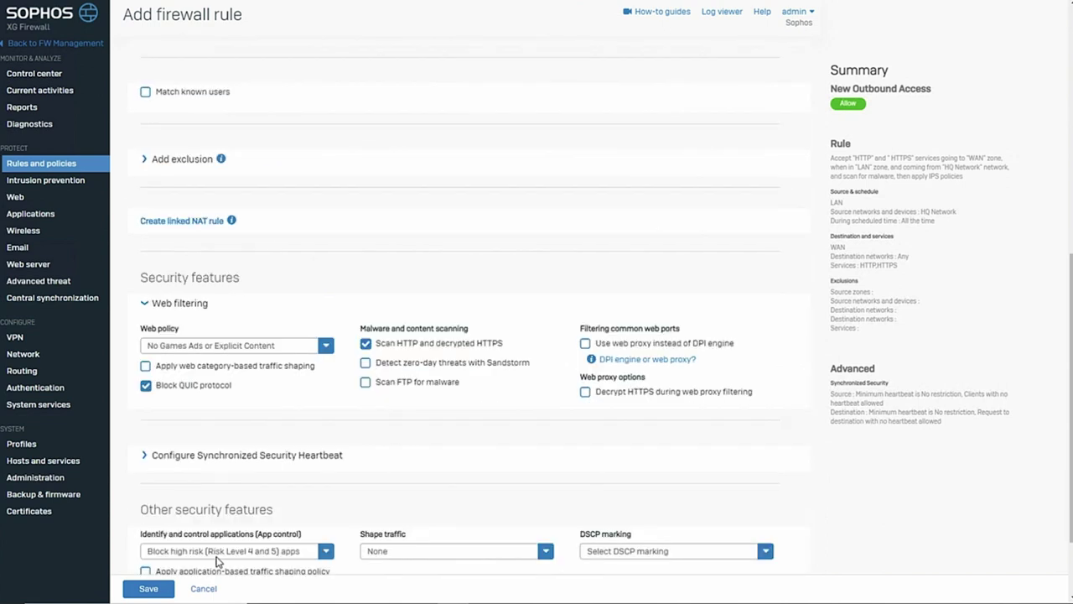
{"action": "scroll", "coordinate": [216, 562], "scroll_direction": "down", "scroll_amount": 1}
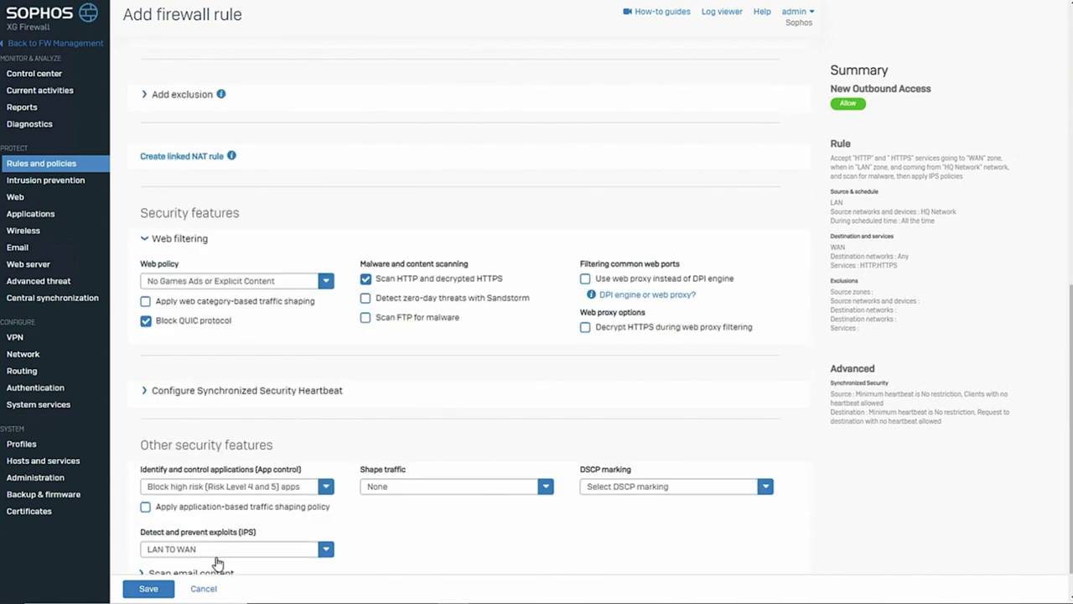
{"action": "left_click", "coordinate": [261, 392]}
{"action": "scroll", "coordinate": [251, 461], "scroll_direction": "down", "scroll_amount": 1}
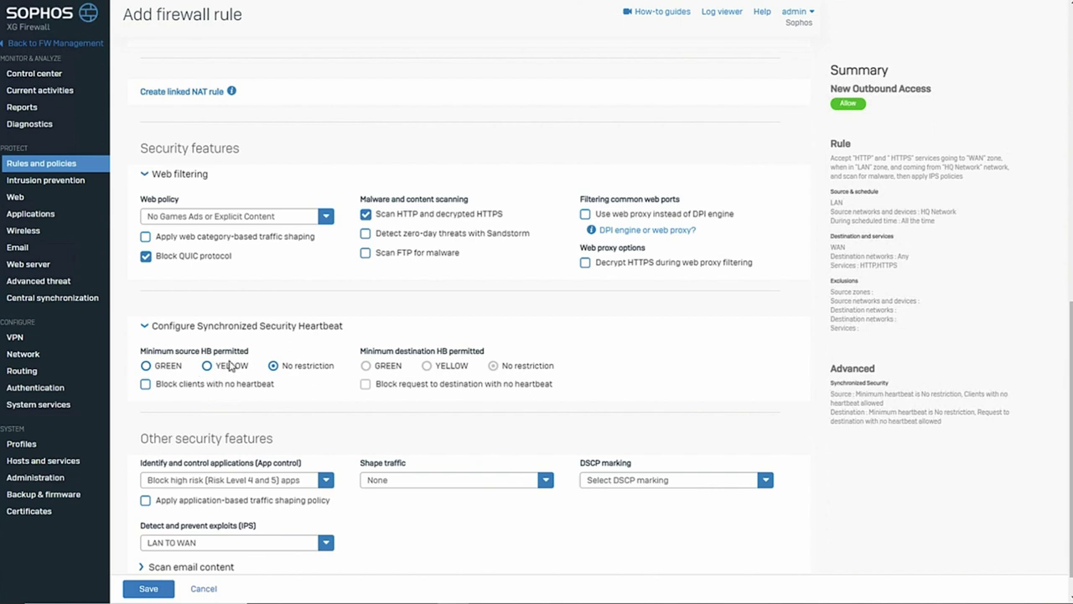
{"action": "left_click", "coordinate": [146, 366]}
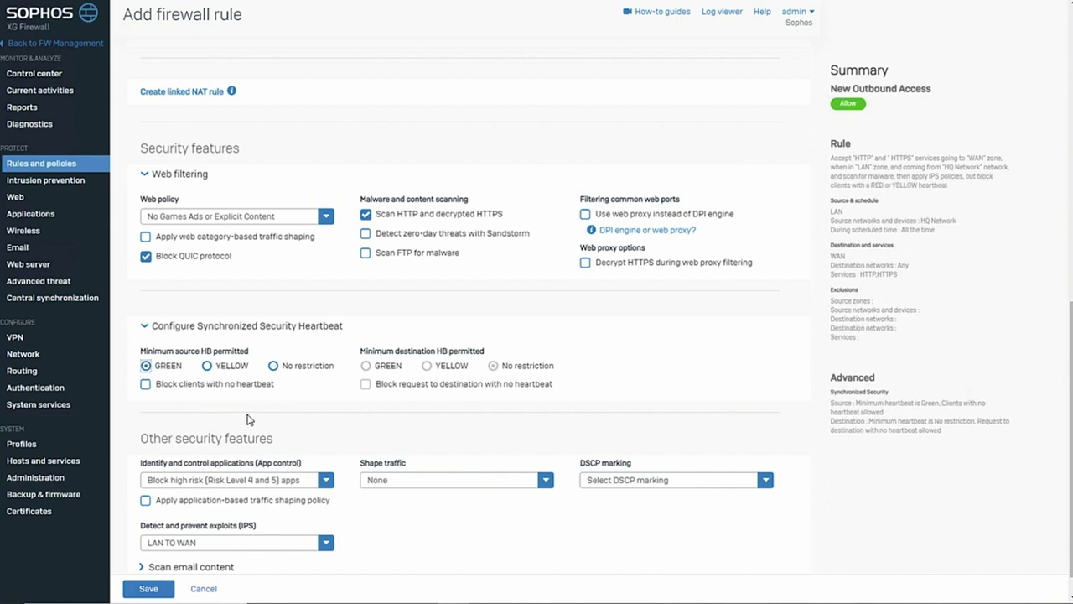
Review the New Outbound Access rule's settings and save the rule
{"action": "scroll", "coordinate": [248, 419], "scroll_direction": "up", "scroll_amount": 5}
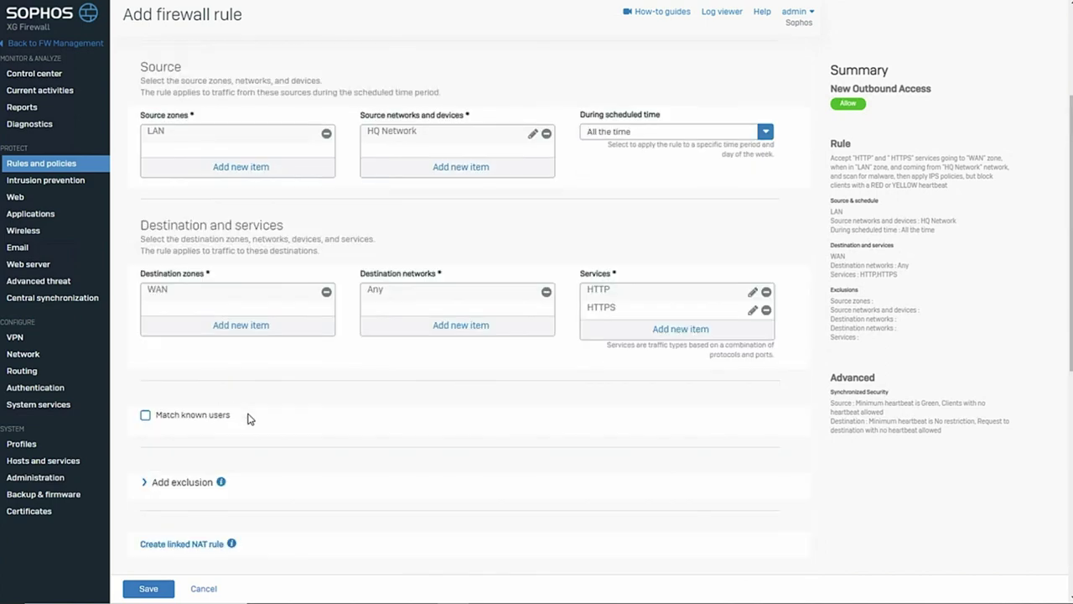
{"action": "scroll", "coordinate": [248, 419], "scroll_direction": "up", "scroll_amount": 3}
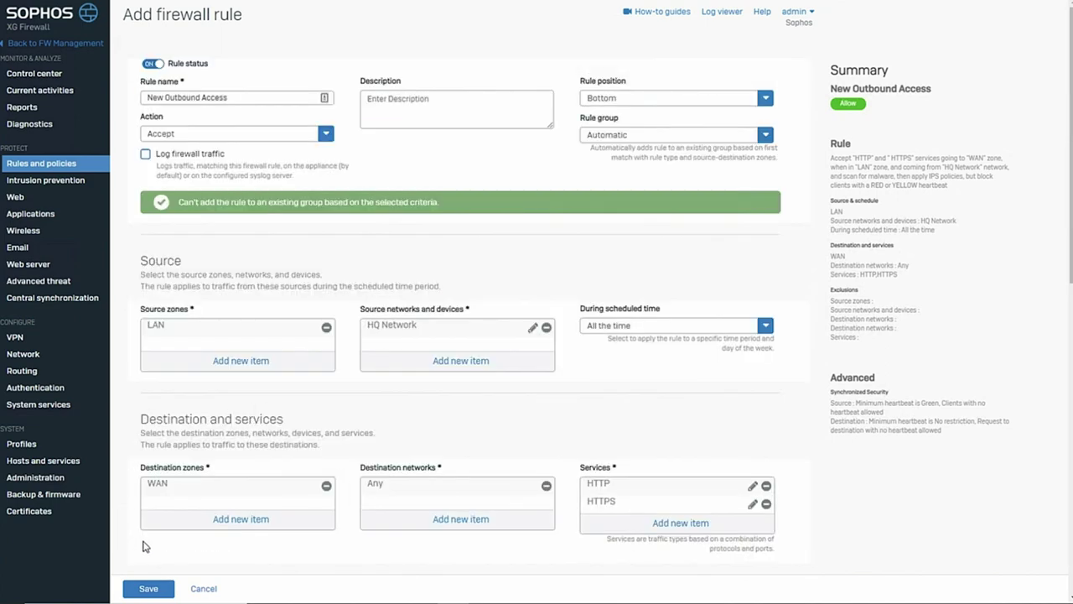
{"action": "left_click", "coordinate": [151, 590]}
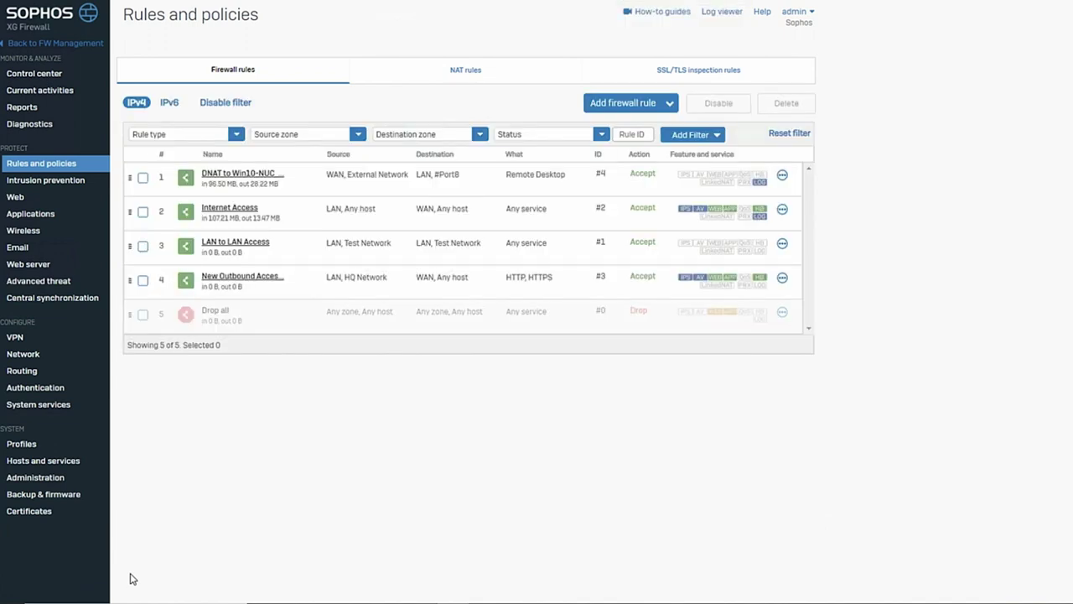
Start a new SSL/TLS inspection rule and name it New HTTPS Policy
{"action": "left_click", "coordinate": [675, 73]}
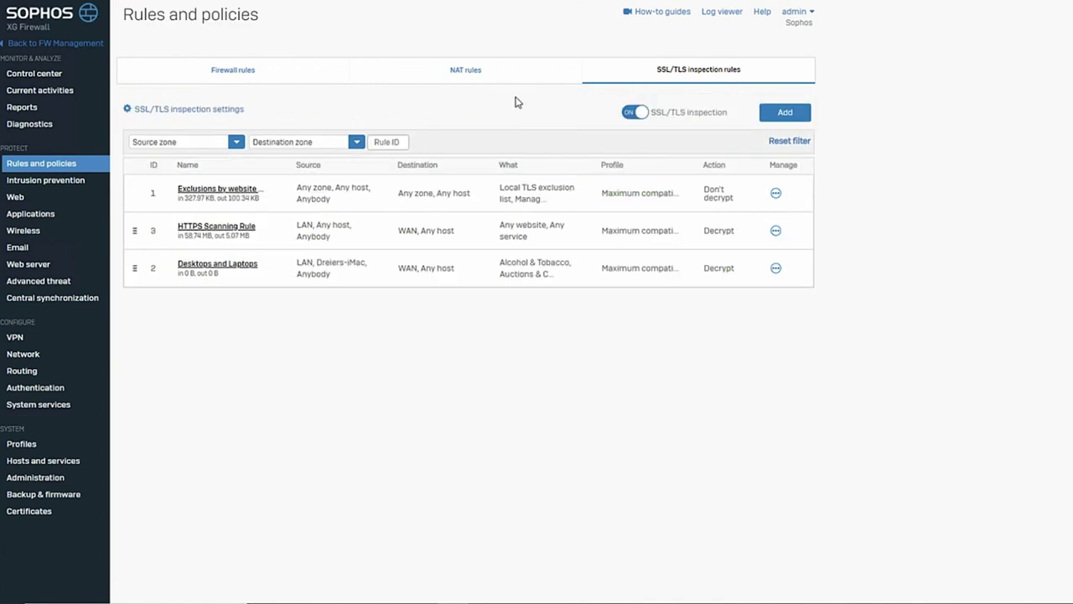
{"action": "left_click", "coordinate": [775, 117]}
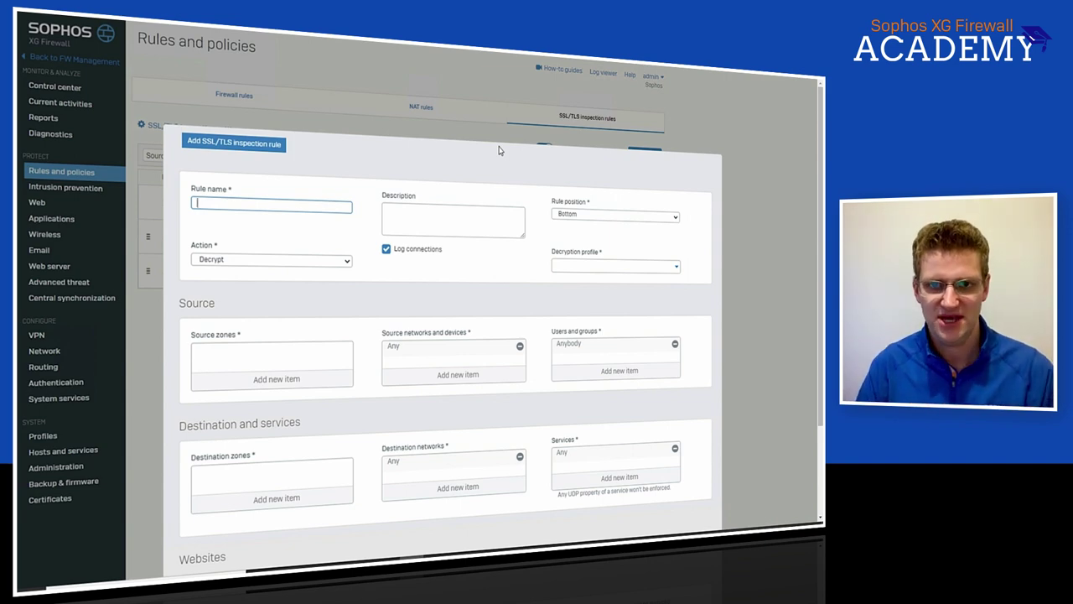
{"action": "type", "text": "w HR"}
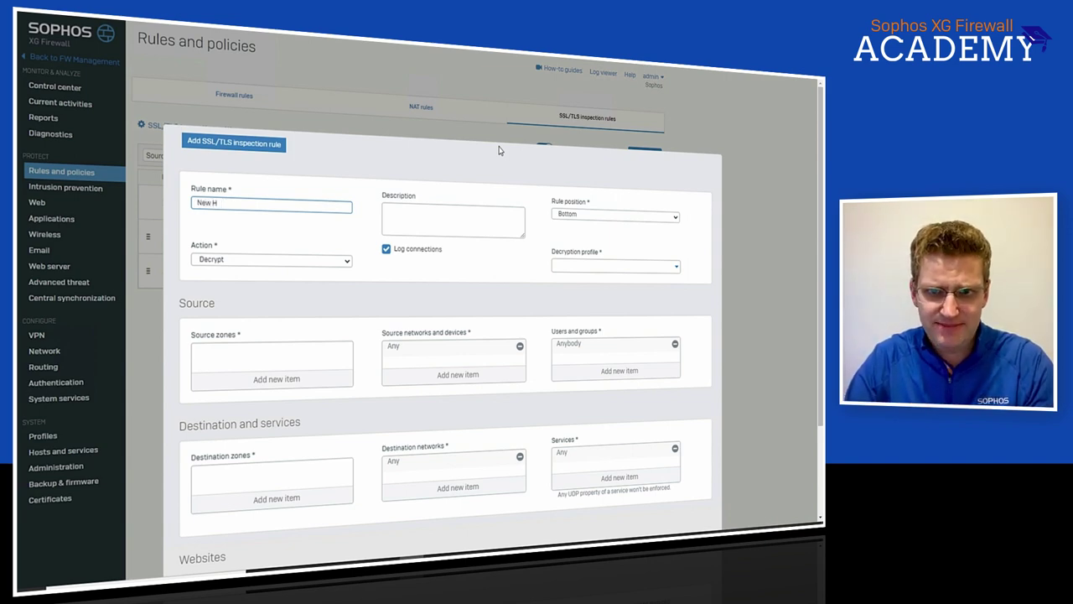
{"action": "type", "text": "TPS Policy"}
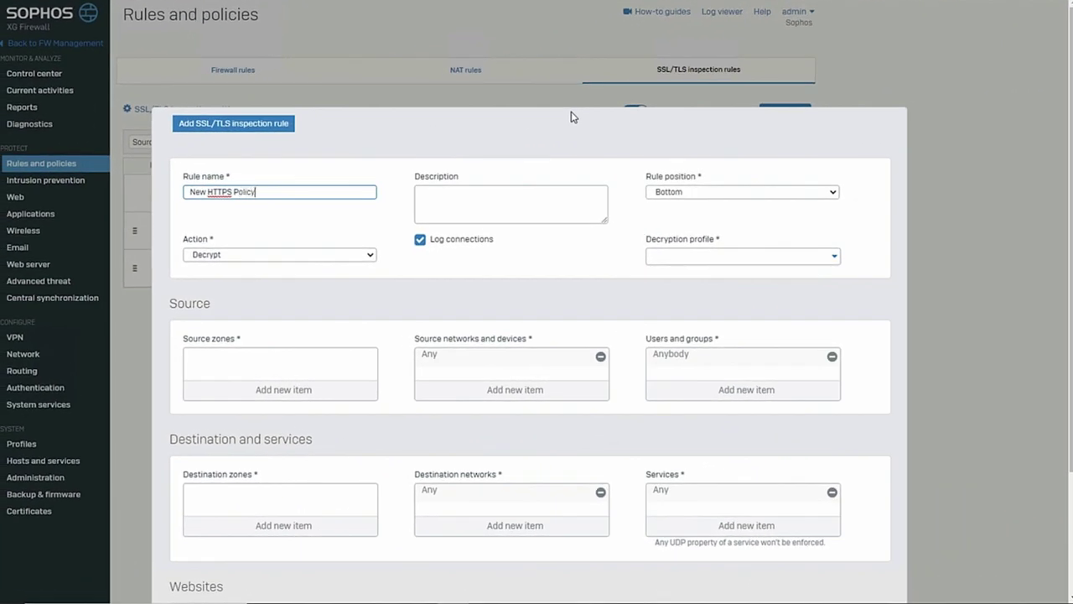
Set the source zone of the New HTTPS Policy rule to LAN
{"action": "scroll", "coordinate": [520, 214], "scroll_direction": "down", "scroll_amount": 3}
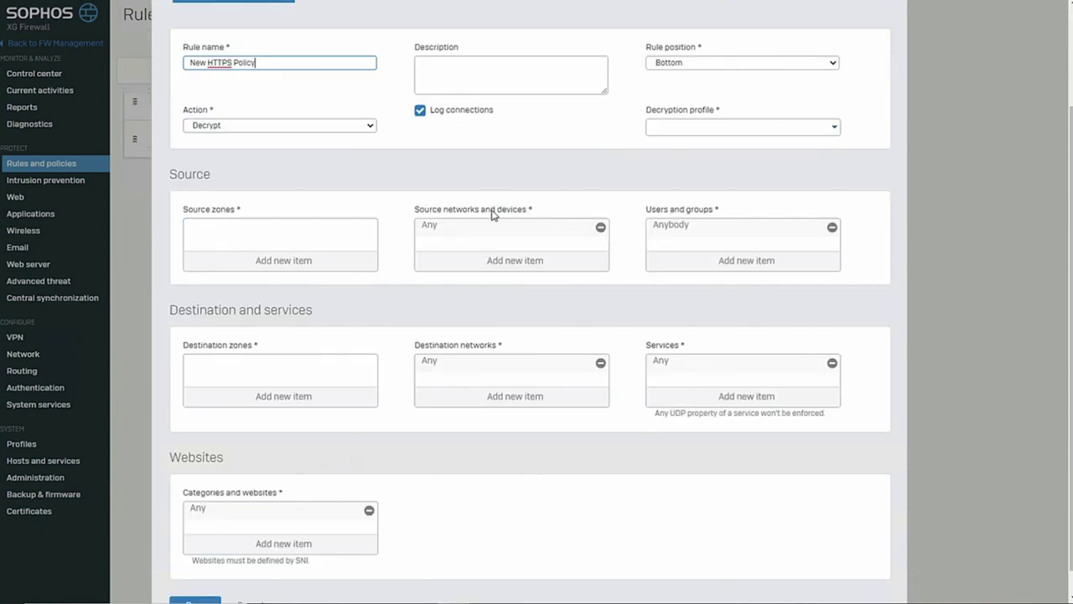
{"action": "left_click", "coordinate": [285, 266]}
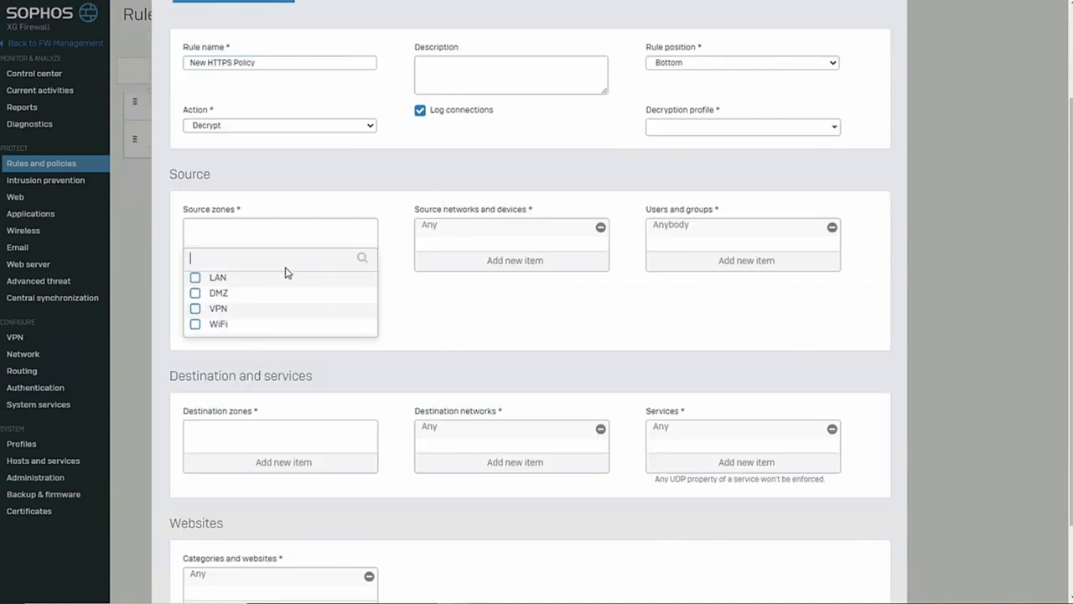
{"action": "left_click", "coordinate": [195, 278]}
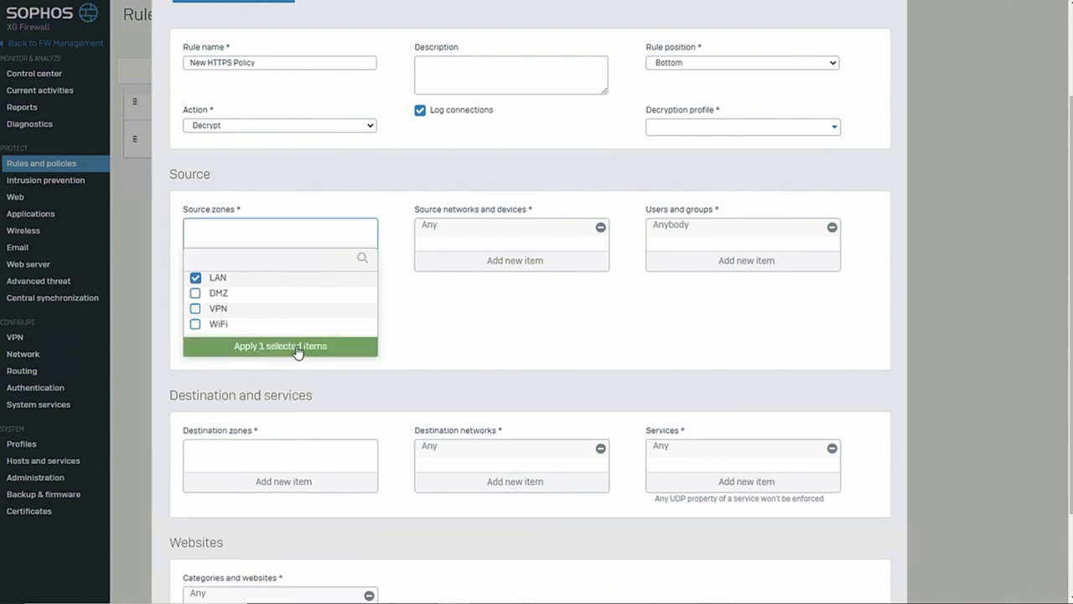
{"action": "left_click", "coordinate": [298, 348]}
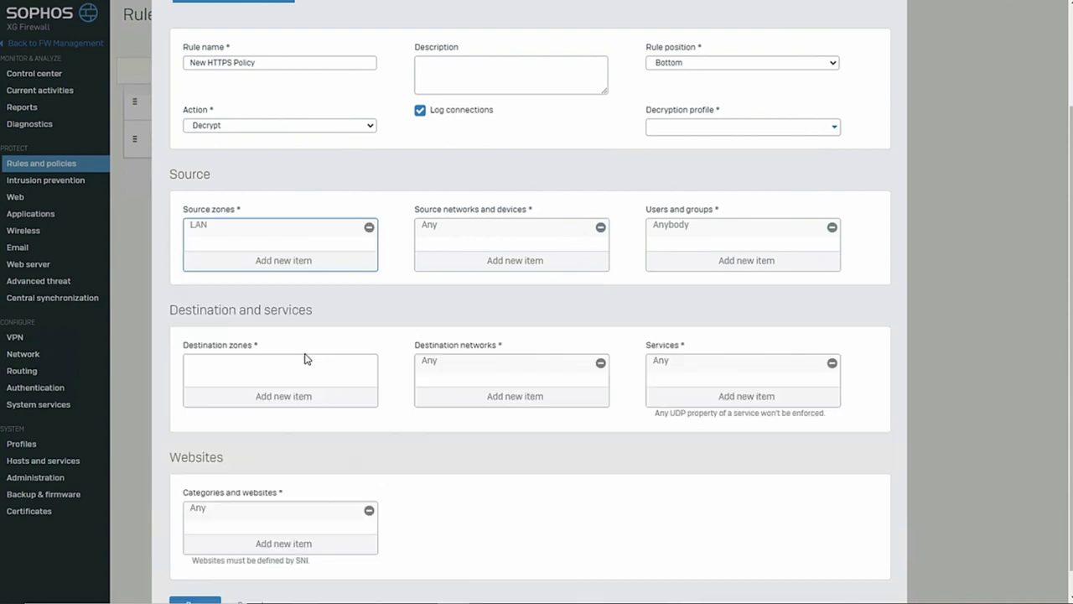
Replace Any with HQ Network in the rule's source networks and devices
{"action": "left_click", "coordinate": [600, 230]}
{"action": "left_click", "coordinate": [510, 267]}
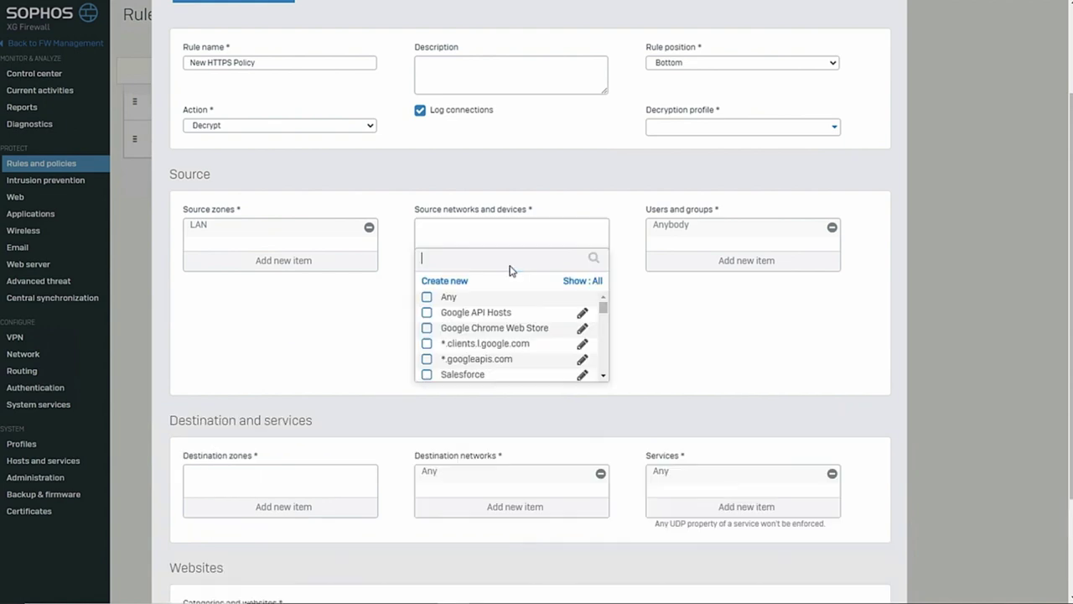
{"action": "type", "text": "hq"}
{"action": "left_click", "coordinate": [455, 319]}
{"action": "left_click", "coordinate": [450, 337]}
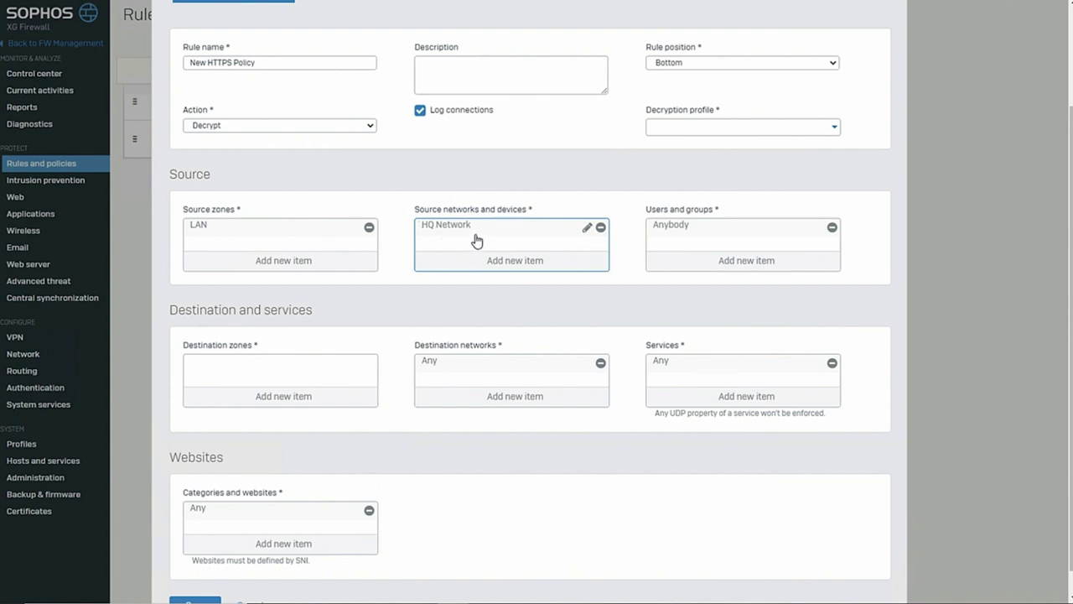
Replace Anybody with the Teachers and Students groups in the rule's users and groups
{"action": "left_click", "coordinate": [832, 228]}
{"action": "left_click", "coordinate": [793, 261]}
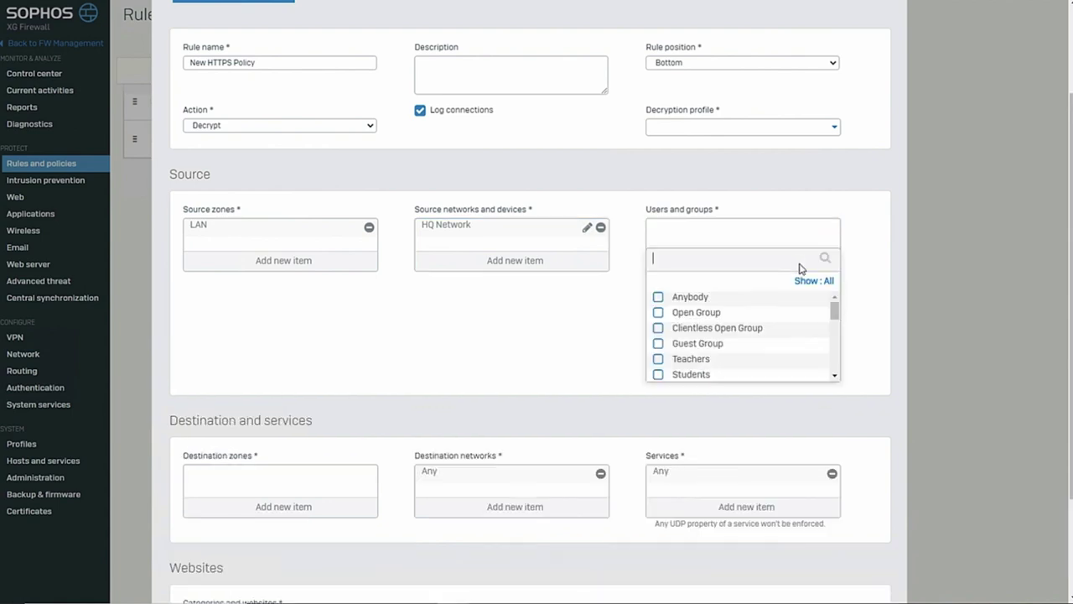
{"action": "double_click", "coordinate": [828, 313]}
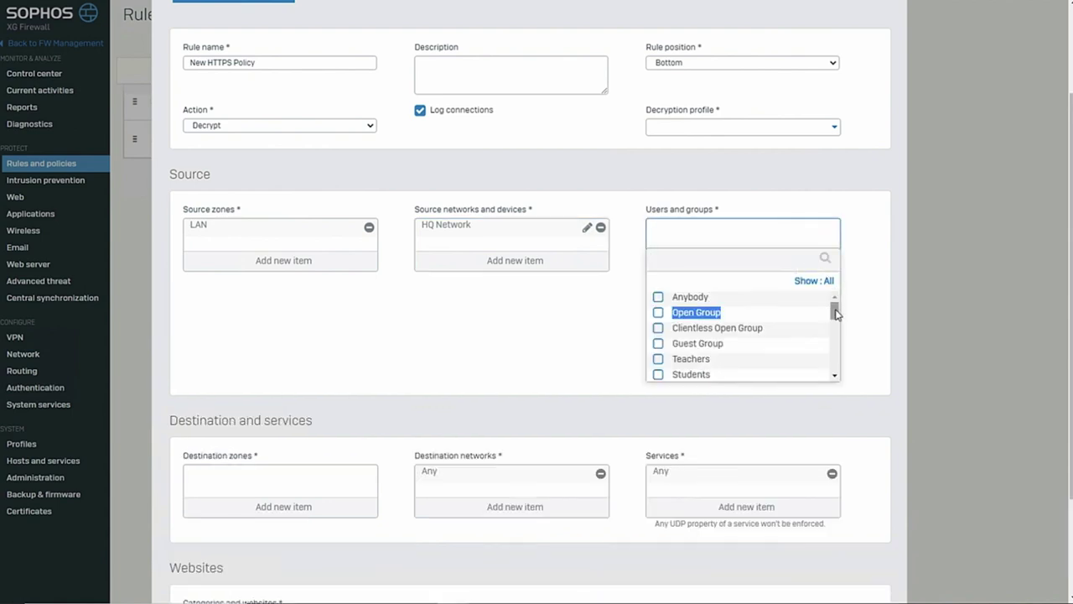
{"action": "scroll", "coordinate": [830, 314], "scroll_direction": "down", "scroll_amount": 1}
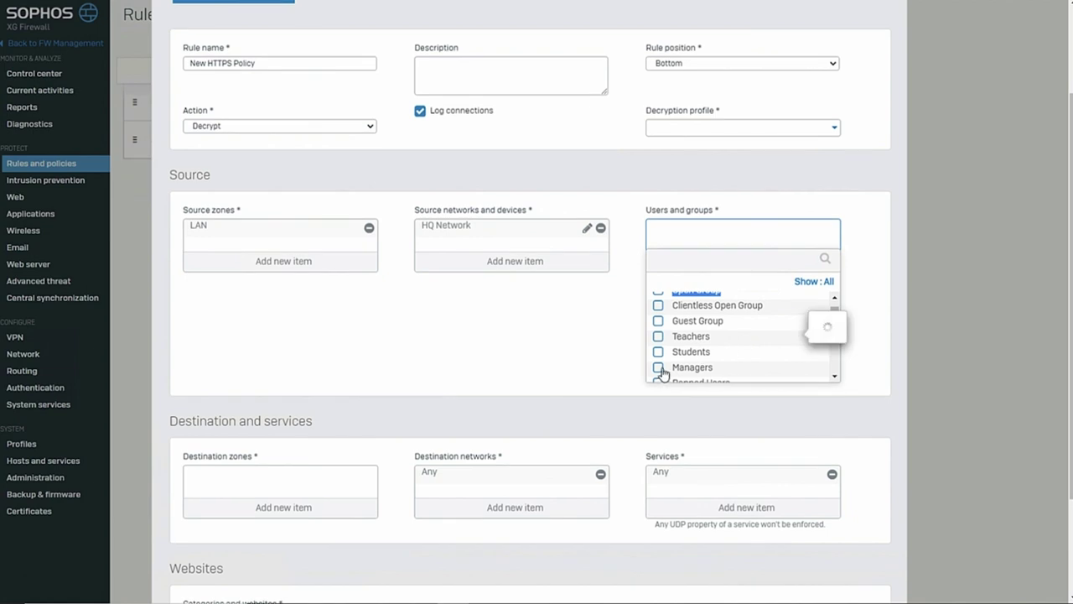
{"action": "left_click", "coordinate": [697, 358]}
{"action": "left_click", "coordinate": [697, 355]}
{"action": "left_click", "coordinate": [691, 337]}
{"action": "left_click", "coordinate": [695, 390]}
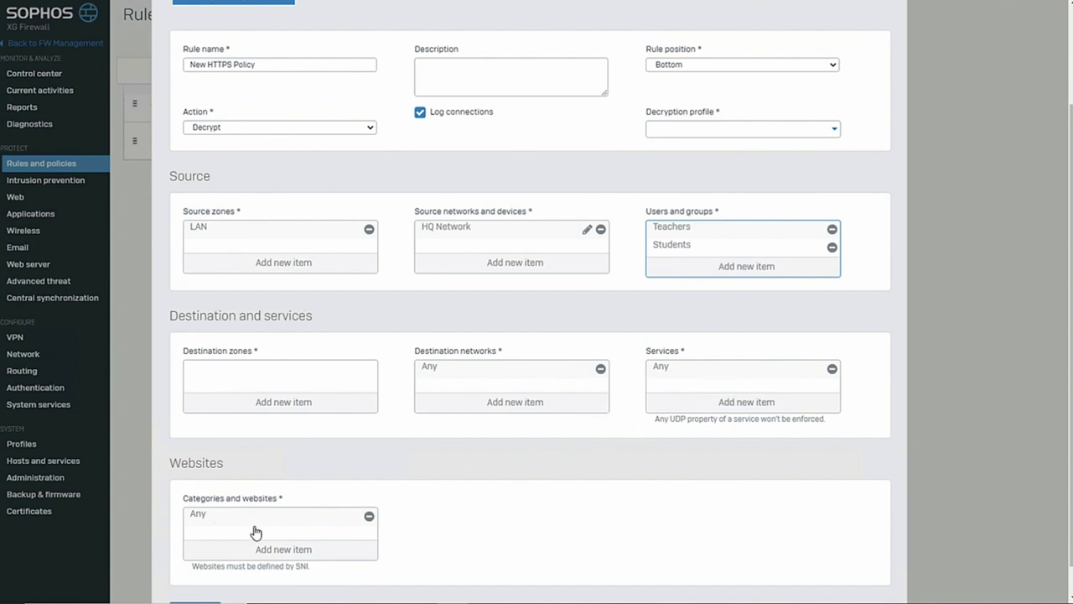
Replace Any in the rule's website categories with Business Cloud Apps, Business Networking, Command & Control and Content Delivery
{"action": "left_click", "coordinate": [277, 557]}
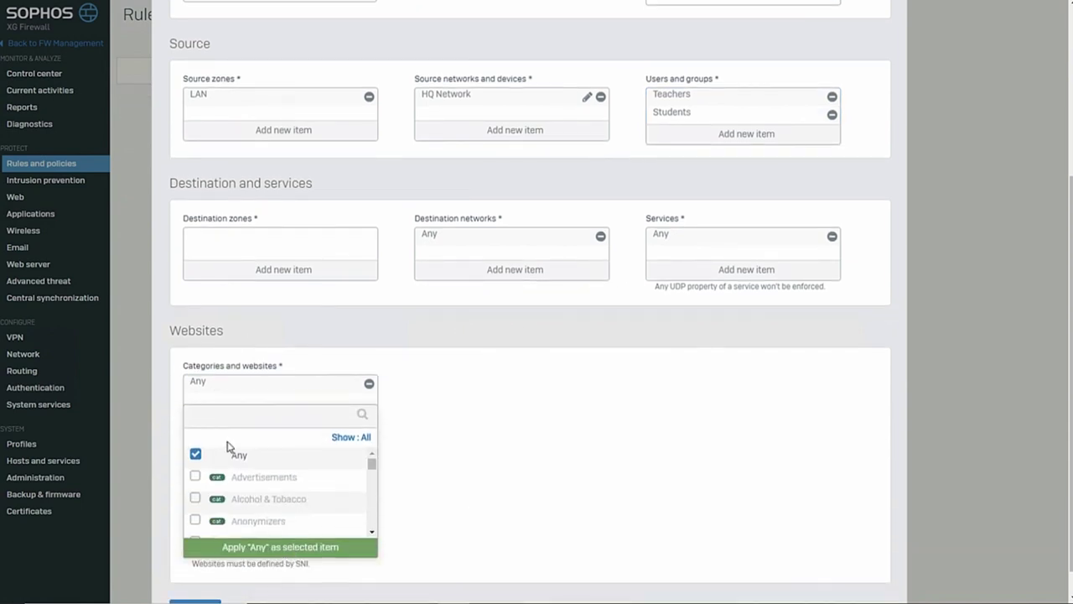
{"action": "left_click", "coordinate": [194, 454]}
{"action": "scroll", "coordinate": [287, 500], "scroll_direction": "down", "scroll_amount": 1}
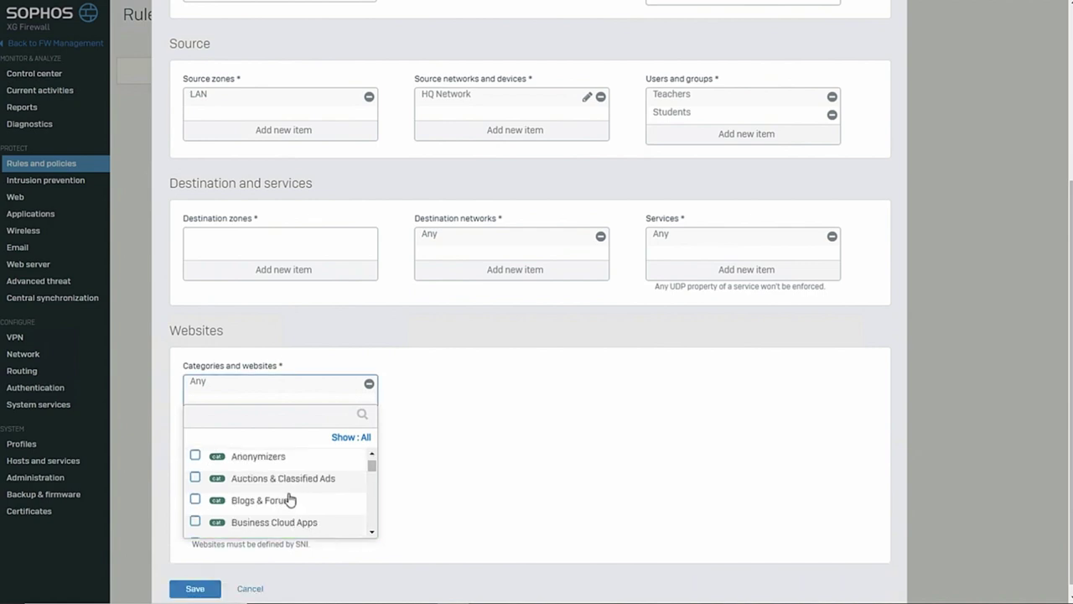
{"action": "scroll", "coordinate": [292, 503], "scroll_direction": "down", "scroll_amount": 1}
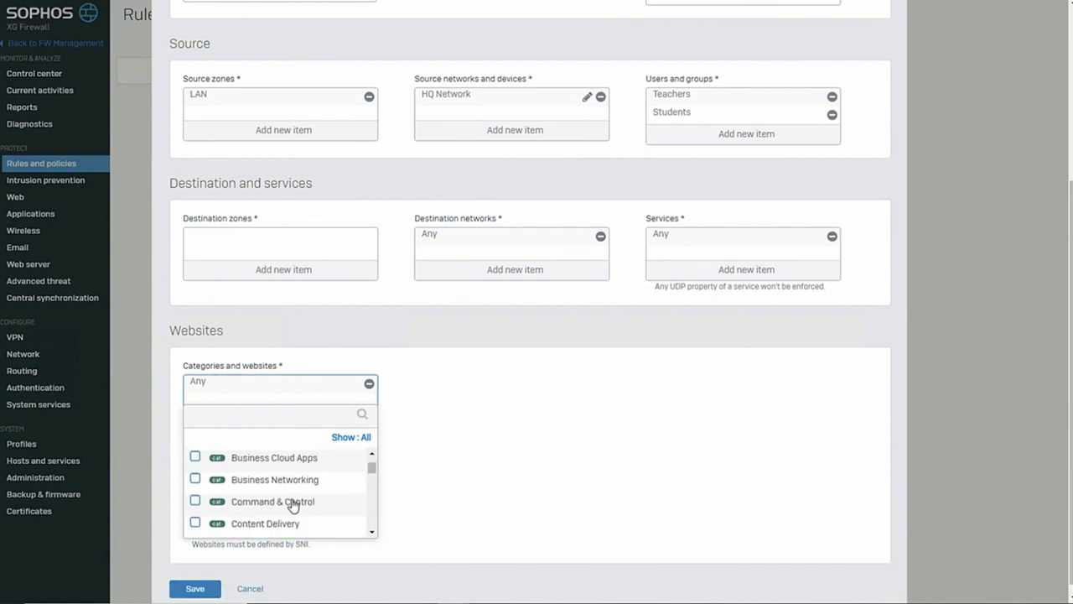
{"action": "left_click", "coordinate": [236, 465]}
{"action": "left_click", "coordinate": [238, 485]}
{"action": "left_click", "coordinate": [238, 503]}
{"action": "left_click", "coordinate": [239, 525]}
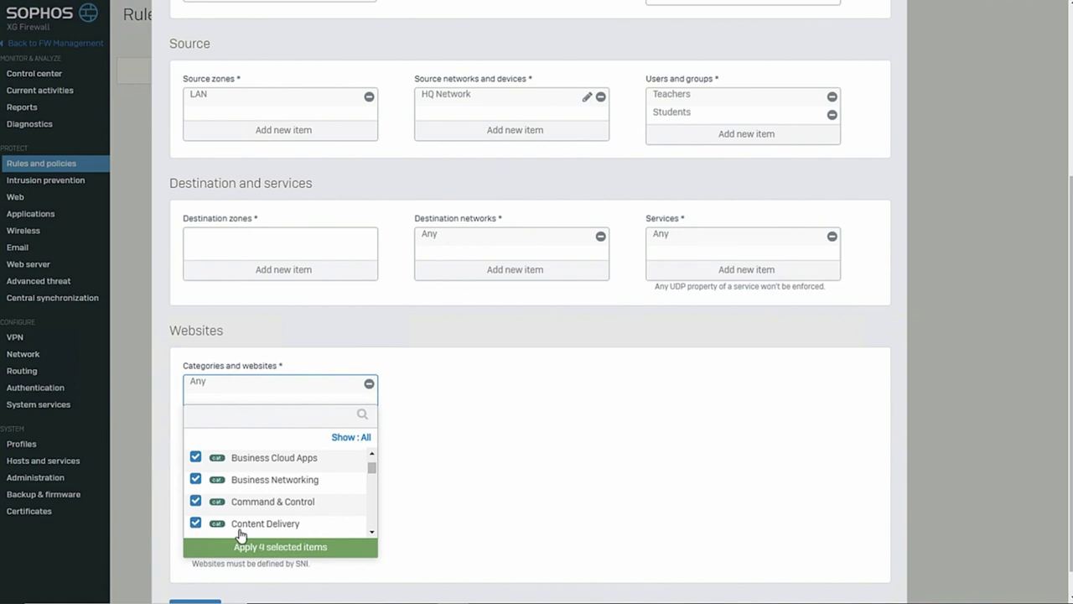
Include Educational Institutions and Entertainment in the website category selection and apply it to the rule
{"action": "scroll", "coordinate": [252, 525], "scroll_direction": "down", "scroll_amount": 2}
{"action": "left_click", "coordinate": [243, 506]}
{"action": "left_click", "coordinate": [239, 508]}
{"action": "left_click", "coordinate": [239, 484]}
{"action": "left_click", "coordinate": [241, 466]}
{"action": "left_click", "coordinate": [264, 545]}
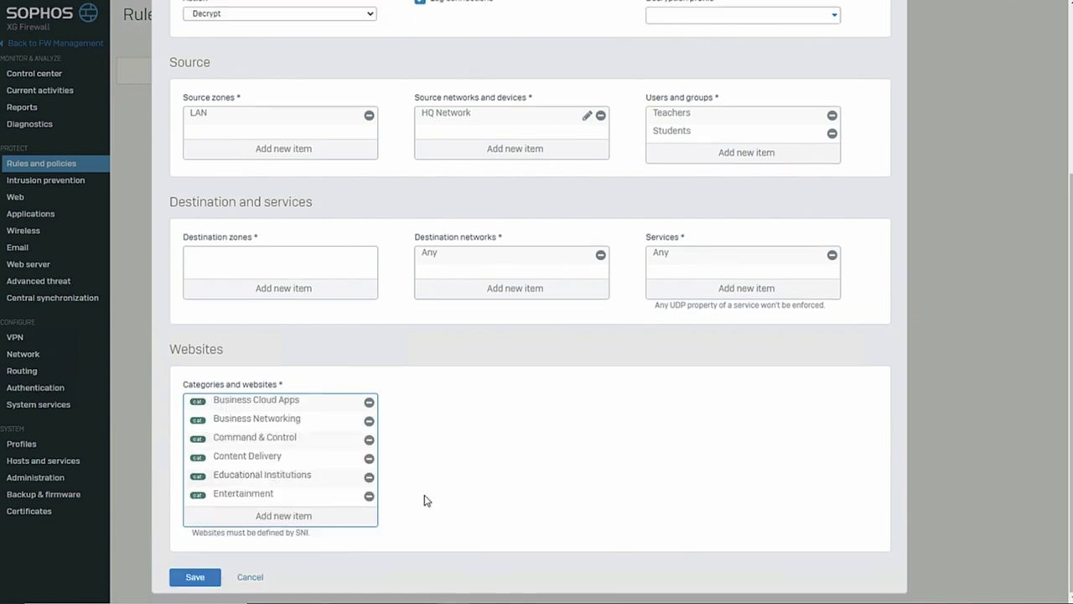
Start a new decryption profile for the inspection rule and name it New Profile
{"action": "scroll", "coordinate": [483, 450], "scroll_direction": "up", "scroll_amount": 3}
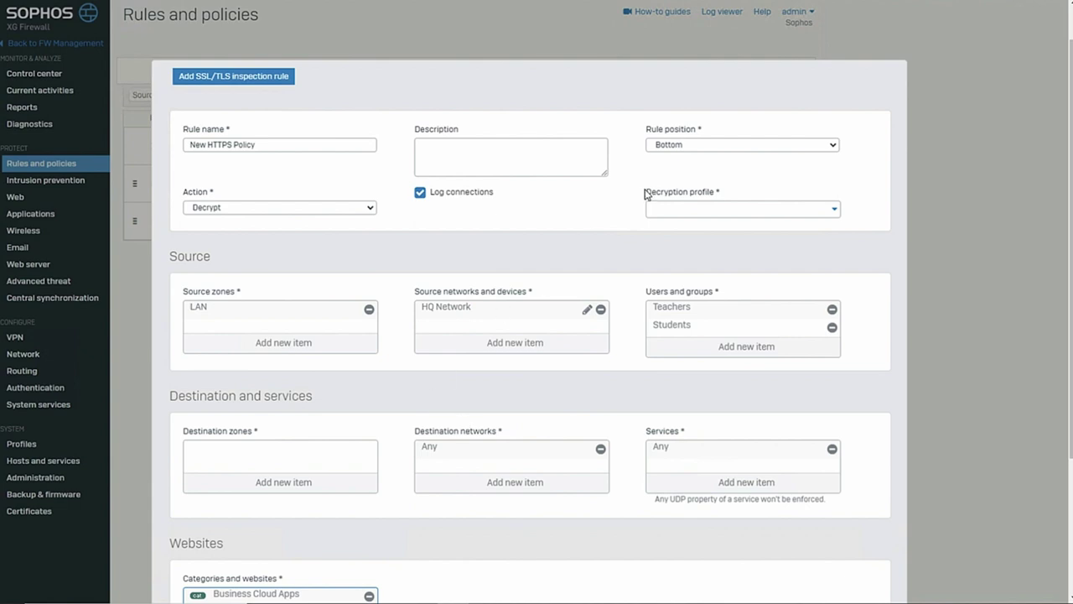
{"action": "left_click", "coordinate": [834, 216]}
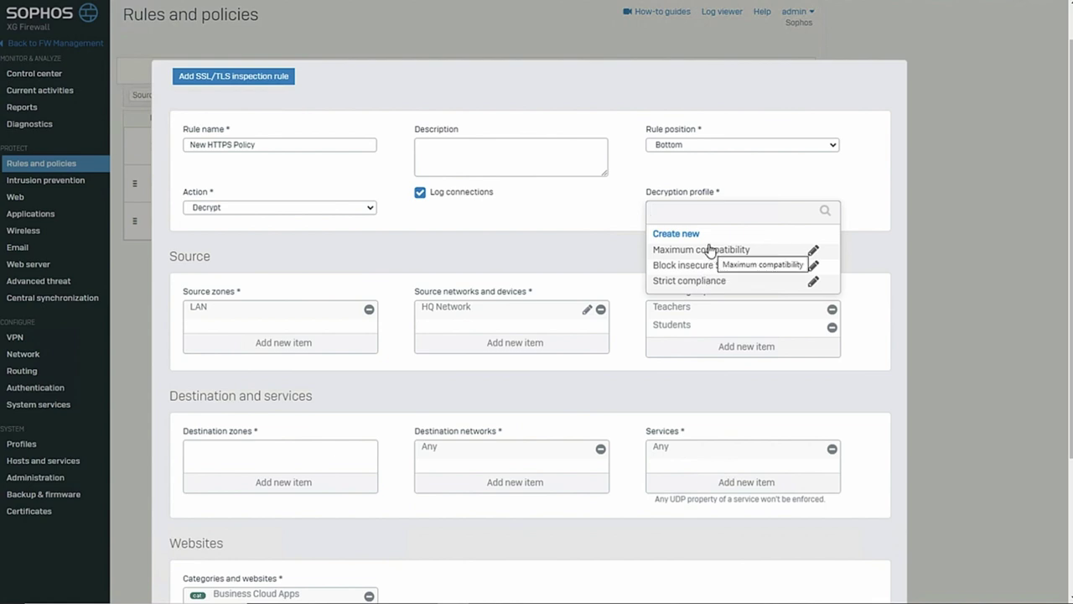
{"action": "left_click", "coordinate": [676, 234]}
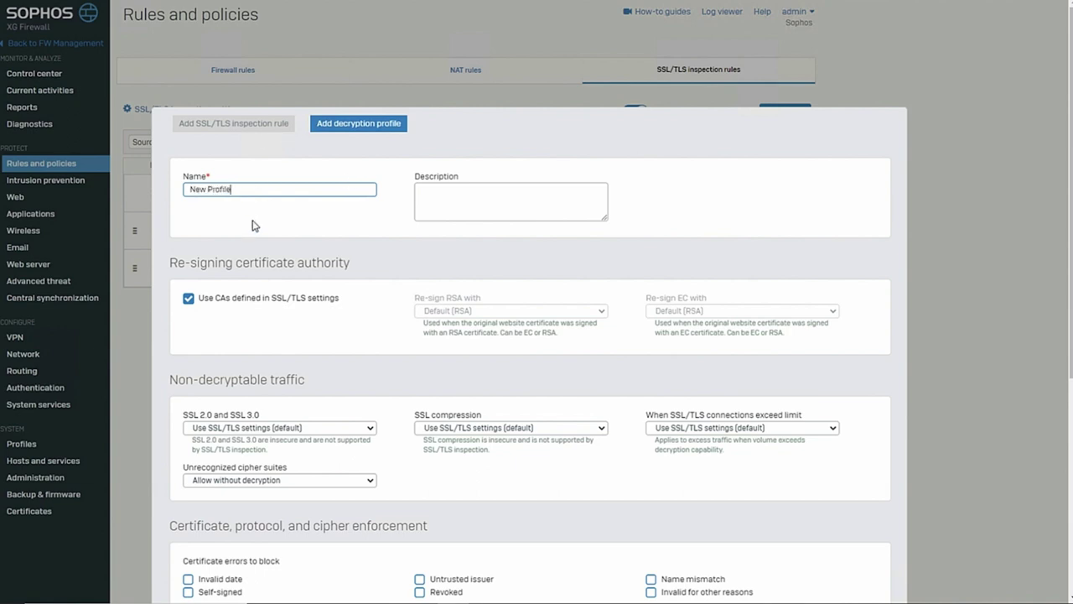
Review the profile's non-decryptable traffic and certificate, protocol and cipher enforcement settings, and save the profile with its defaults
{"action": "scroll", "coordinate": [254, 227], "scroll_direction": "down", "scroll_amount": 3}
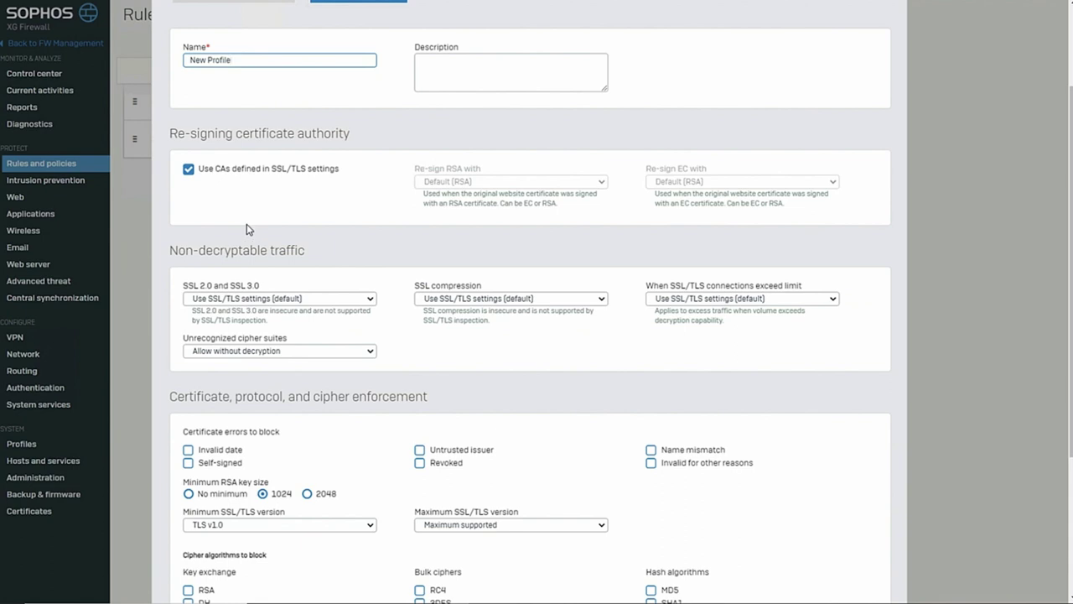
{"action": "left_click", "coordinate": [250, 299]}
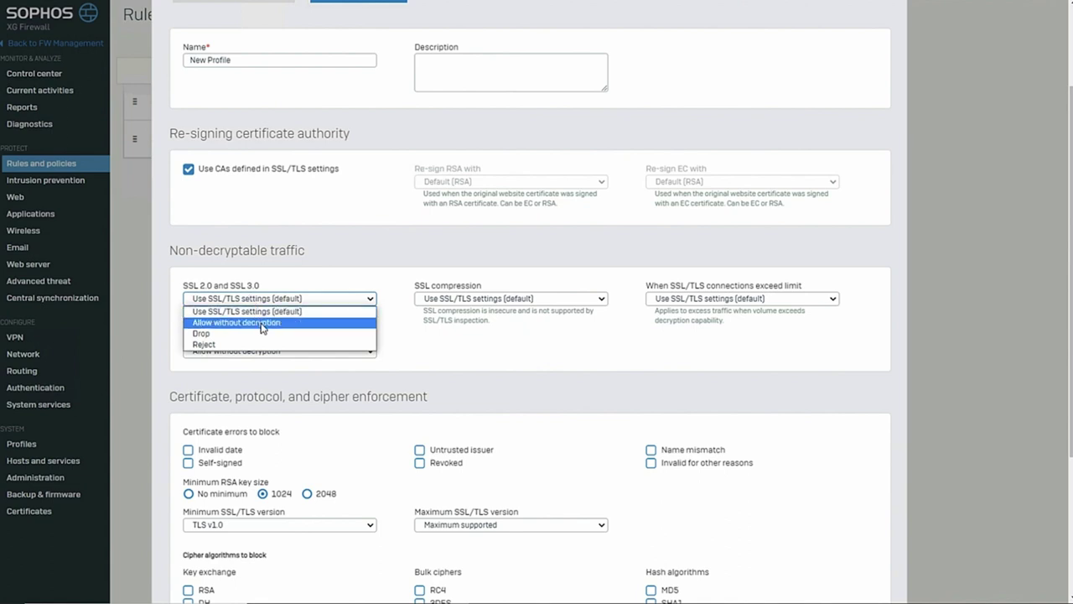
{"action": "left_click", "coordinate": [451, 366]}
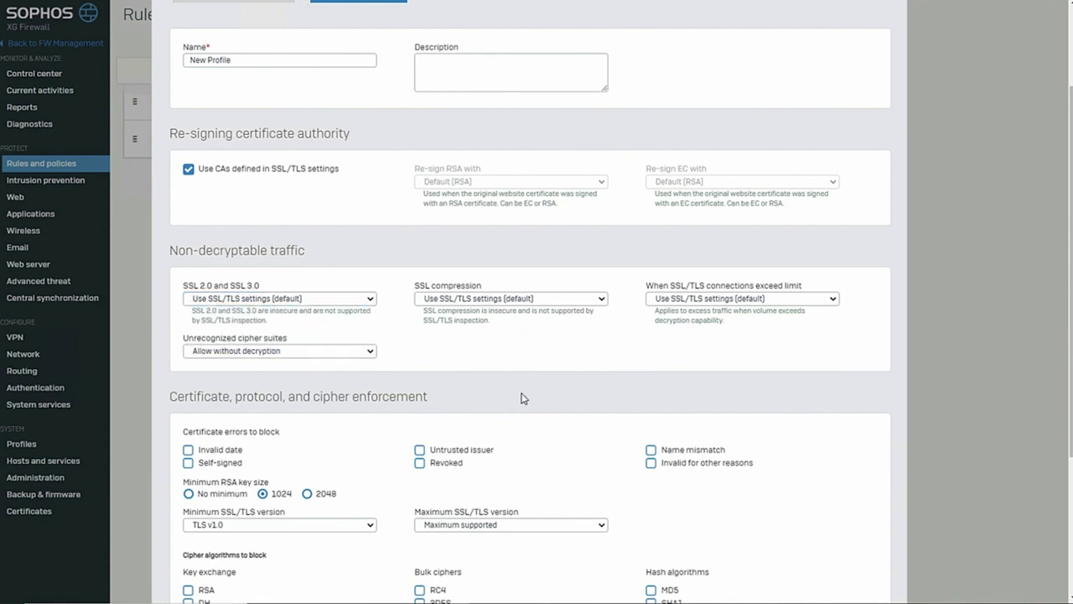
{"action": "scroll", "coordinate": [494, 383], "scroll_direction": "down", "scroll_amount": 1}
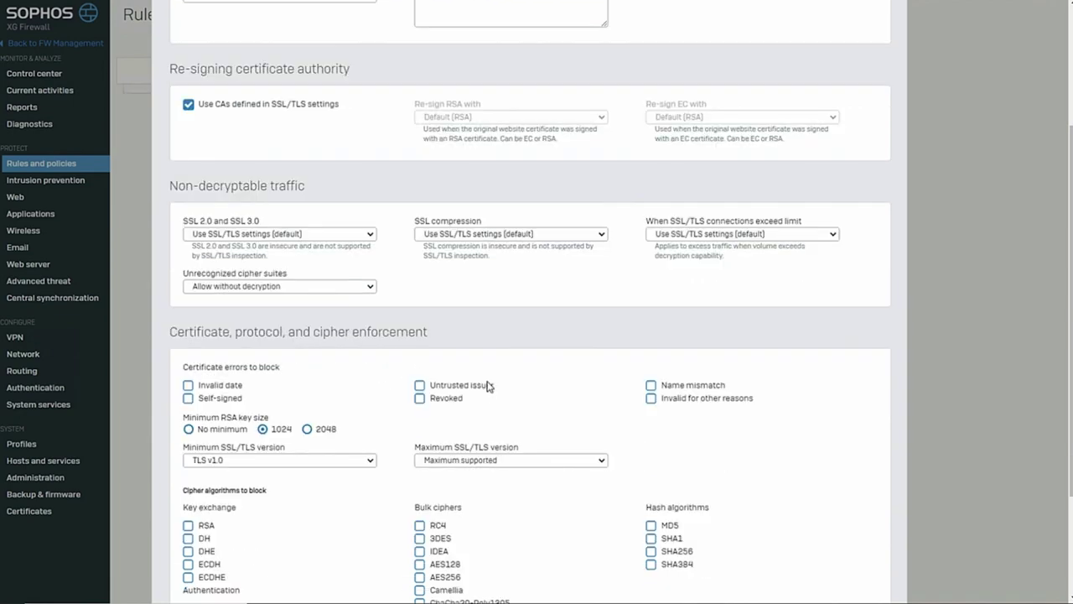
{"action": "scroll", "coordinate": [489, 383], "scroll_direction": "up", "scroll_amount": 2}
{"action": "scroll", "coordinate": [382, 307], "scroll_direction": "down", "scroll_amount": 4}
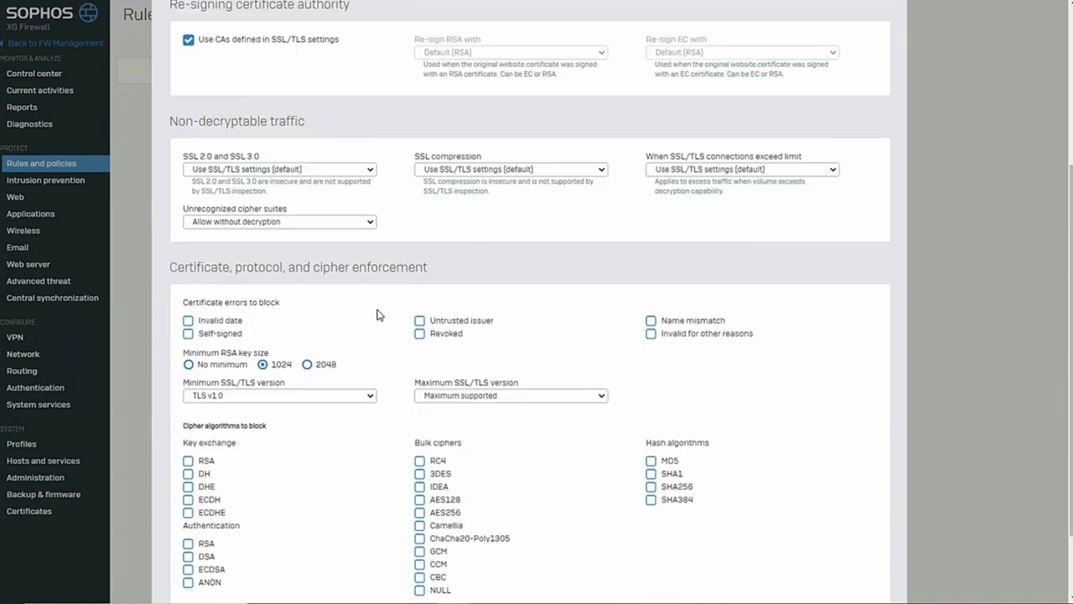
{"action": "left_click", "coordinate": [204, 577]}
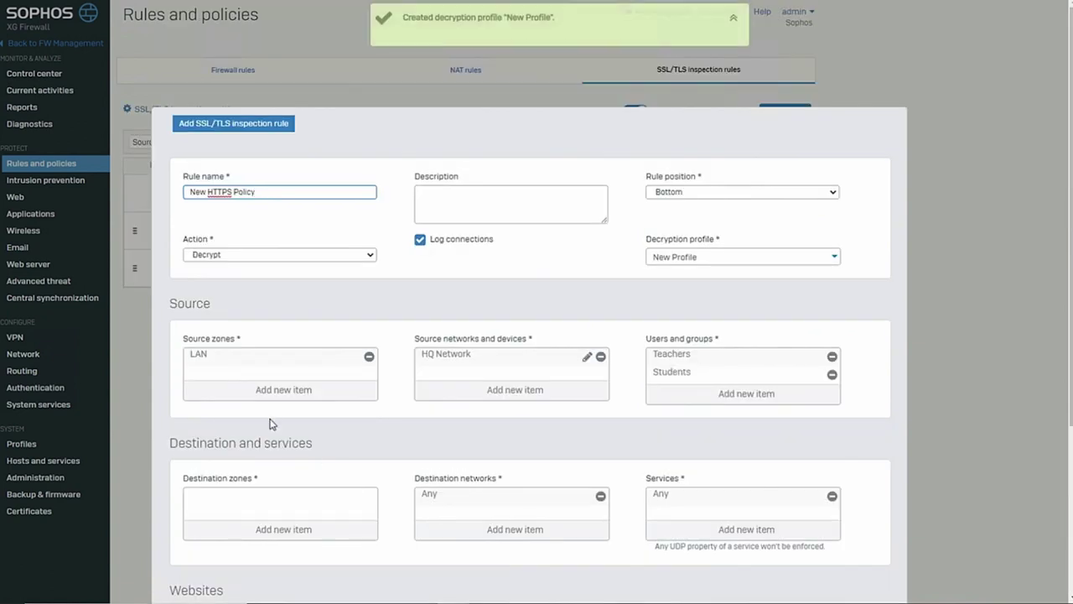
Set the rule's destination zone to WAN and save the New HTTPS Policy inspection rule
{"action": "scroll", "coordinate": [273, 426], "scroll_direction": "down", "scroll_amount": 4}
{"action": "left_click", "coordinate": [211, 577]}
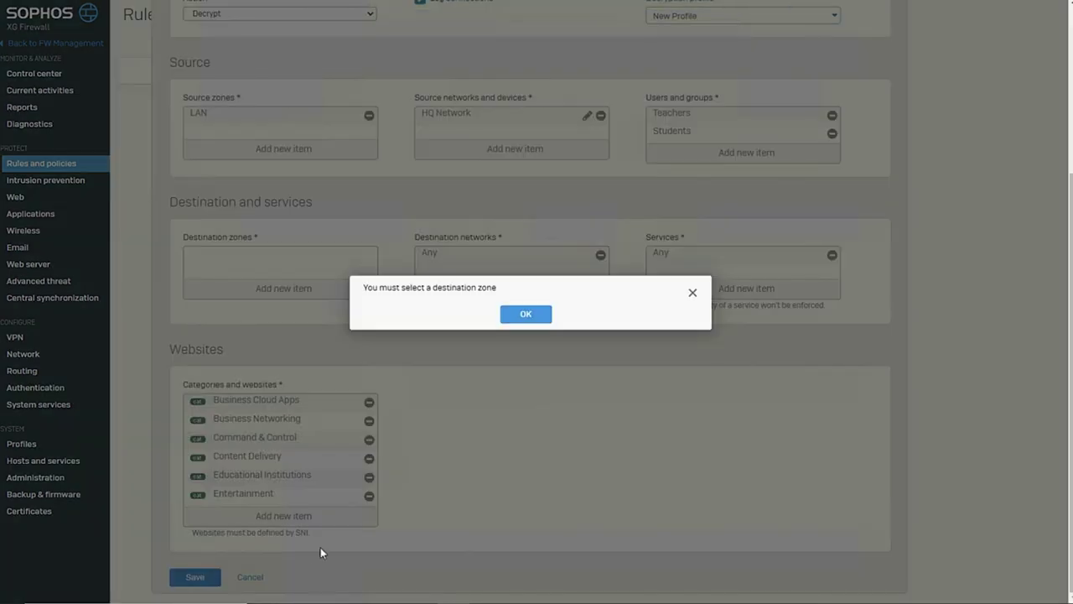
{"action": "left_click", "coordinate": [513, 316]}
{"action": "left_click", "coordinate": [312, 291]}
{"action": "left_click", "coordinate": [213, 339]}
{"action": "left_click", "coordinate": [244, 391]}
{"action": "left_click", "coordinate": [194, 577]}
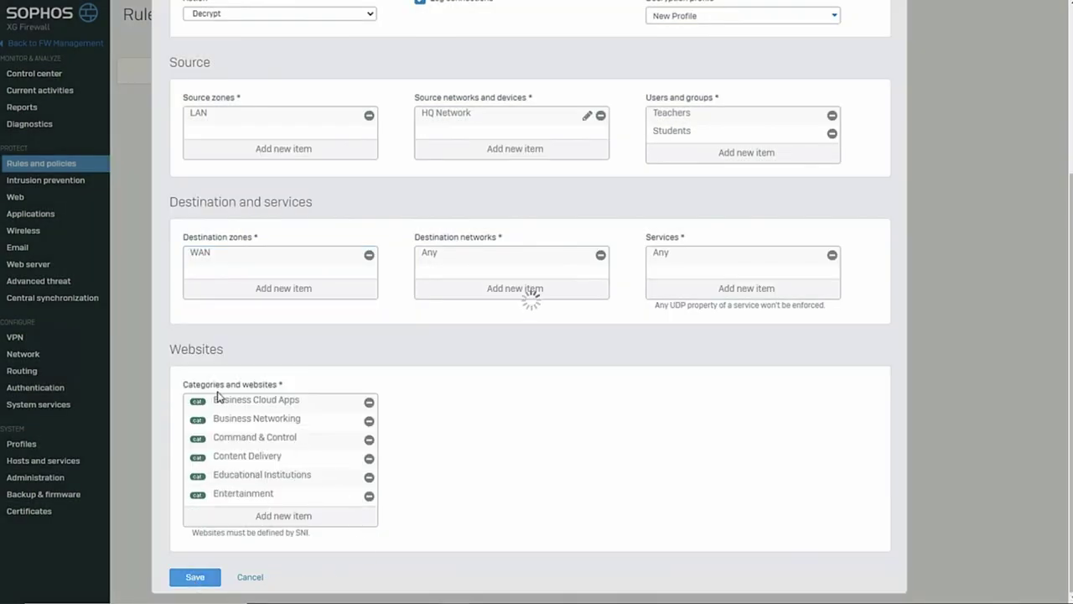